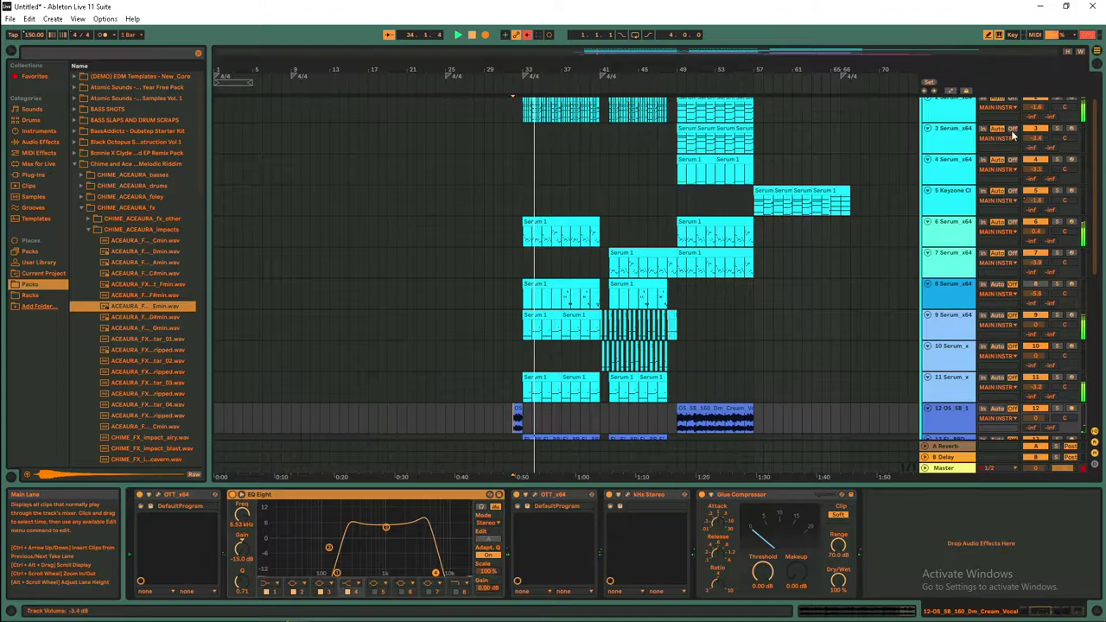
- Review the device chains of Serum tracks 2, 3 and 4, the Keyzone Classic track and Serum track 6 during playback
left_click(958, 143)
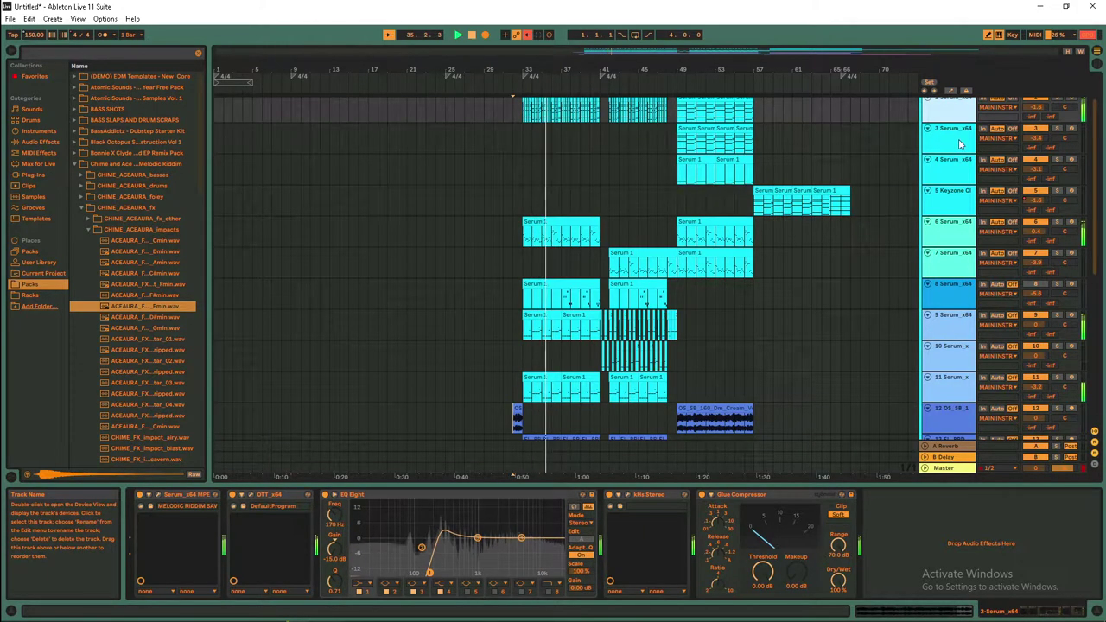
left_click(959, 143)
left_click(963, 167)
left_click(959, 202)
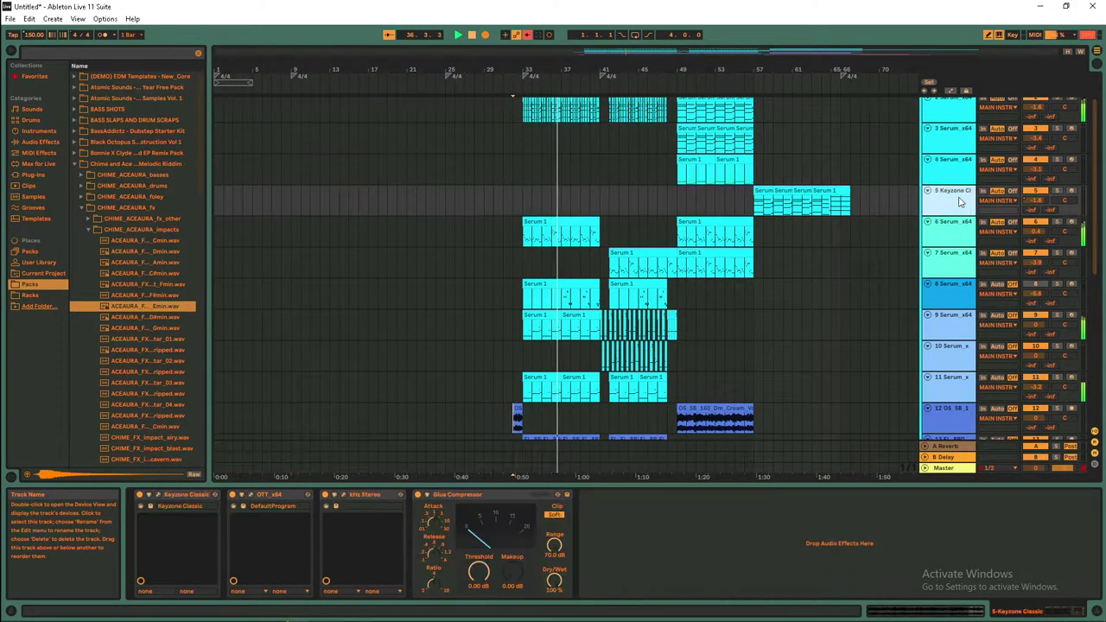
left_click(959, 224)
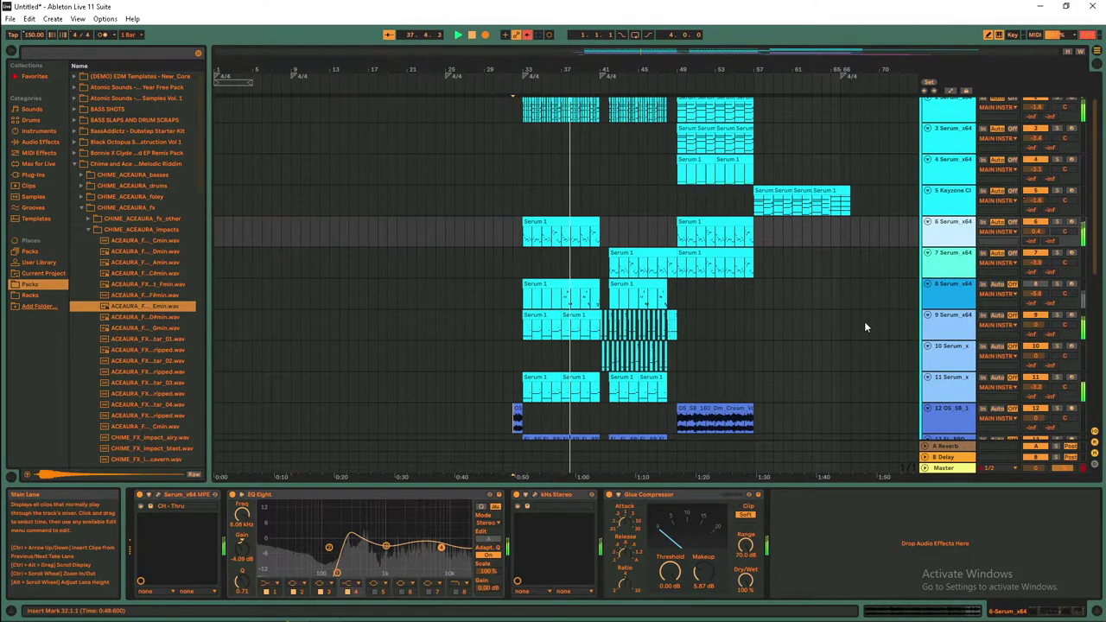
- Show the device chain of track 9, view its Serum patch and close the plug-in window
scroll(864, 324, "down", 2)
scroll(864, 327, "down", 1)
left_click(966, 271)
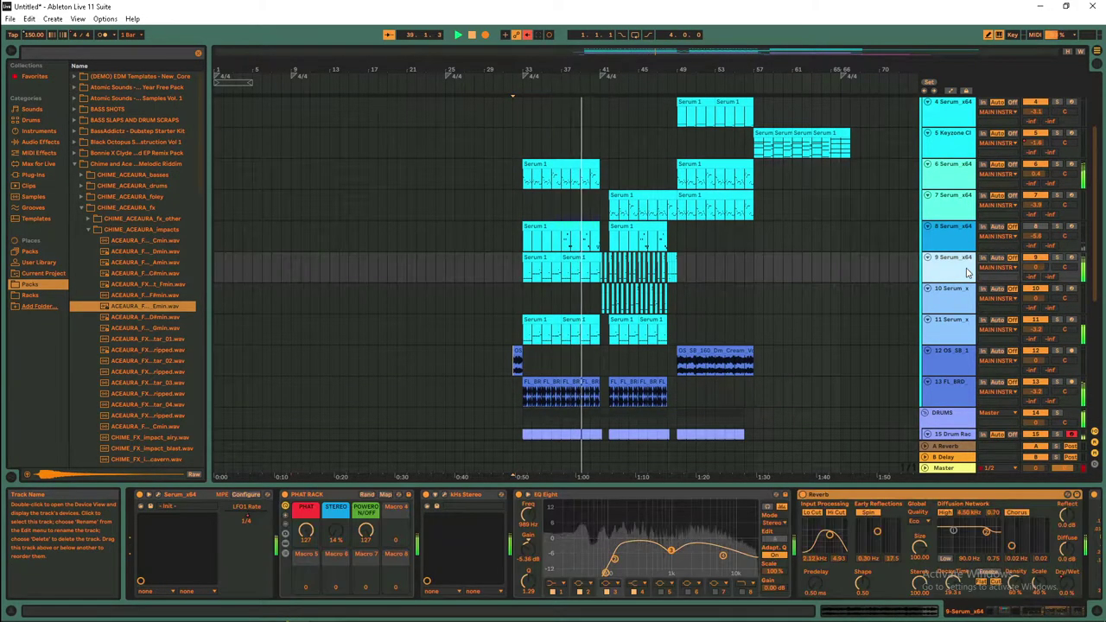
left_click(148, 494)
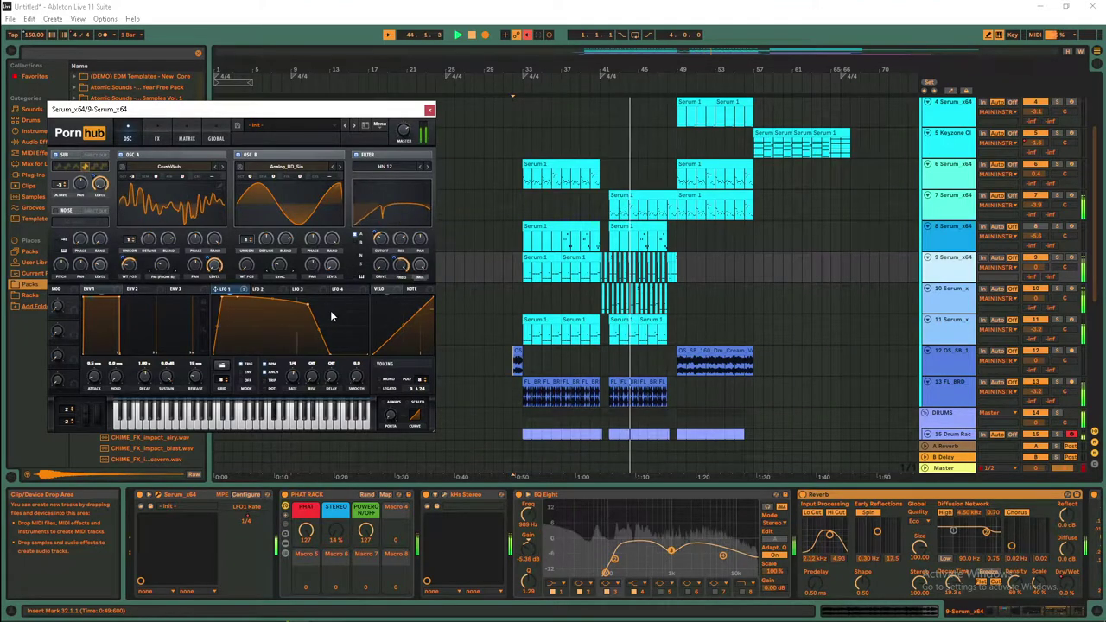
left_click(429, 109)
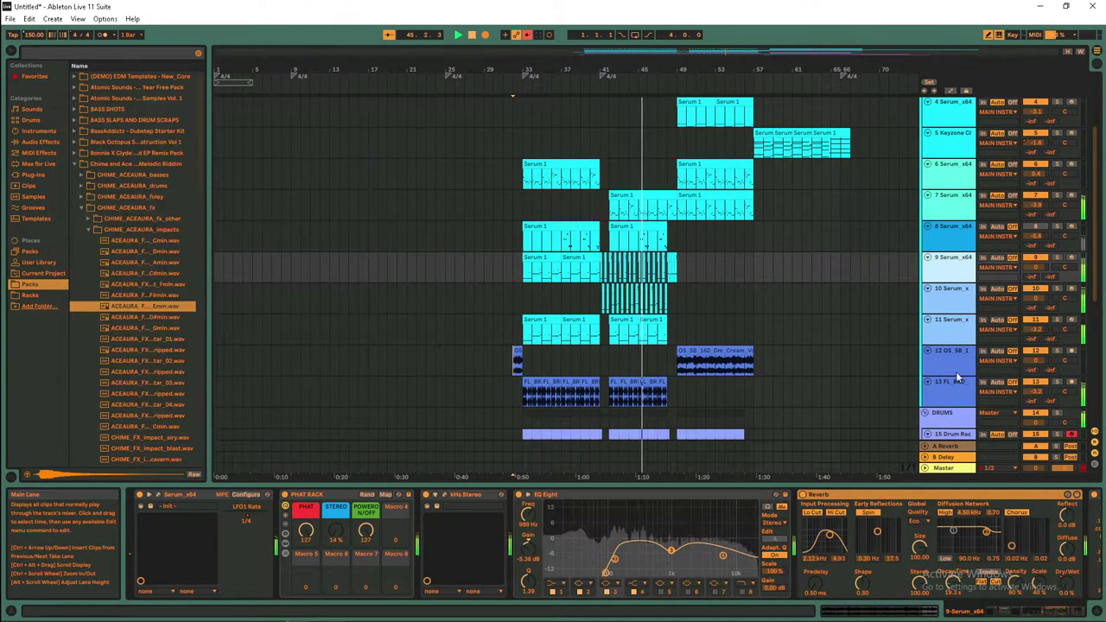
- View the Serum patch on track 10 and close its plug-in window
left_click(955, 306)
left_click(144, 506)
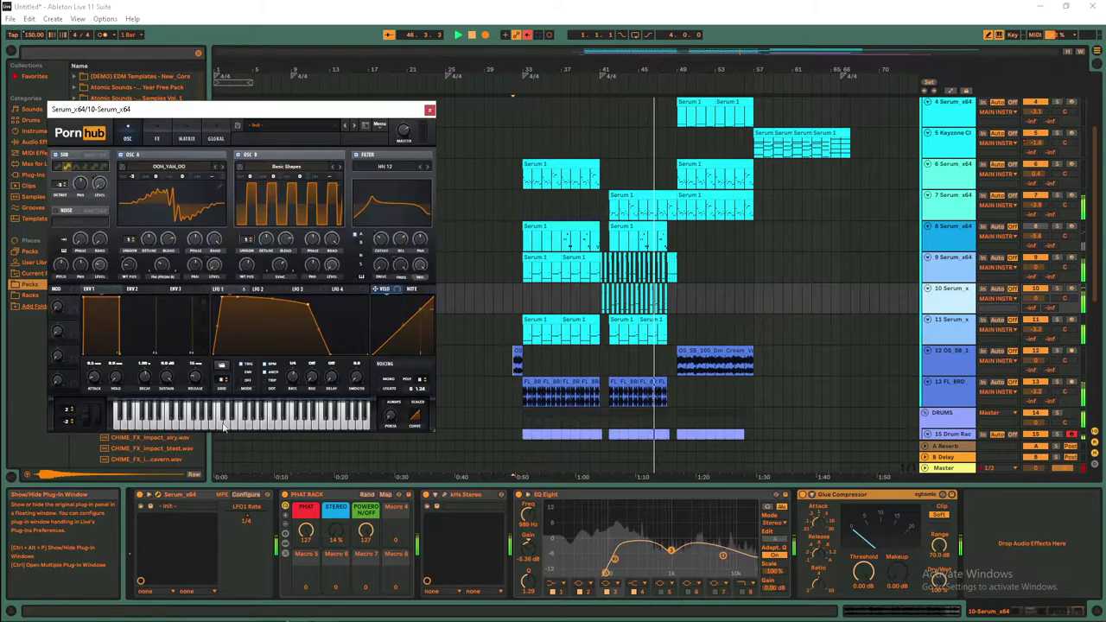
left_click(429, 110)
- Inspect the GSI_XBRA_KICKCLAP_03 and GSI_XBRA_KICK_02 samples in the Drum Rack on track 15
scroll(710, 272, "down", 3)
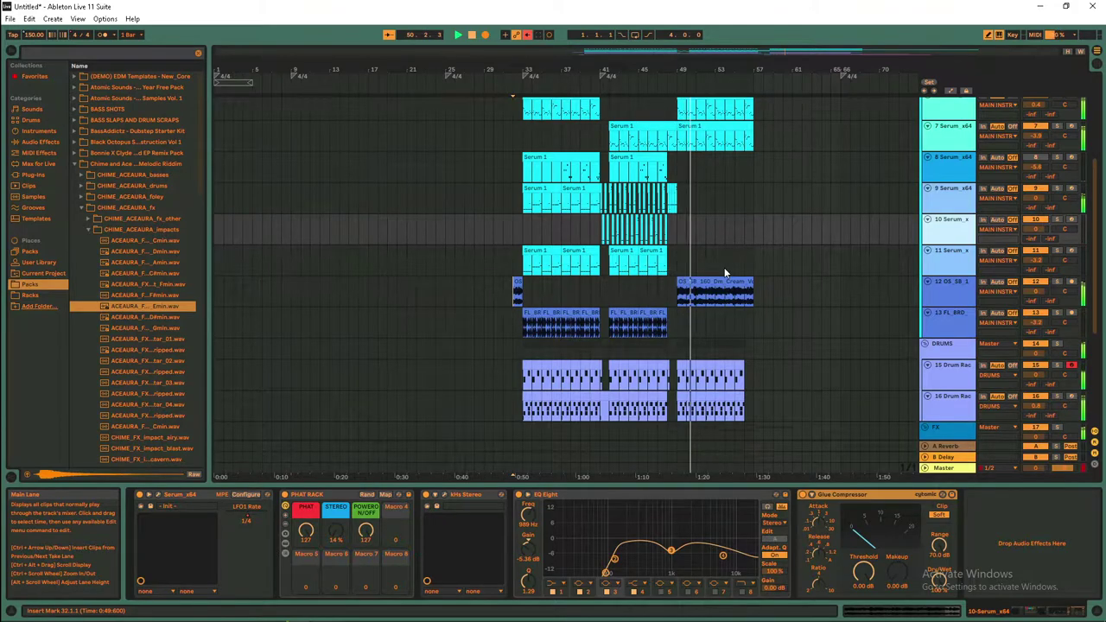
scroll(726, 273, "down", 1)
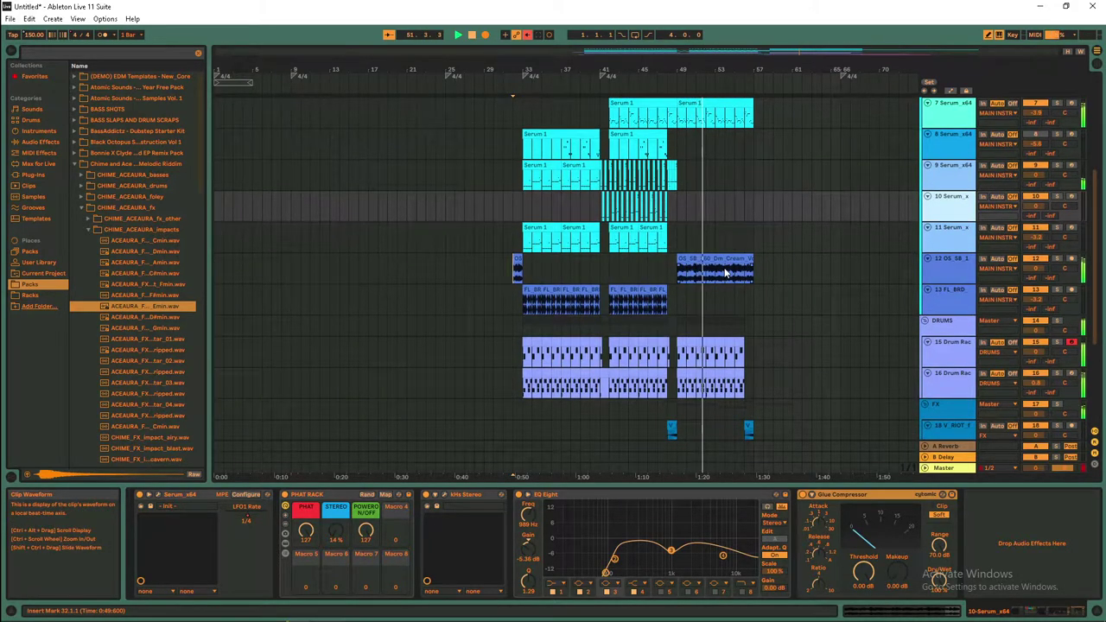
scroll(725, 273, "down", 1)
left_click(950, 339)
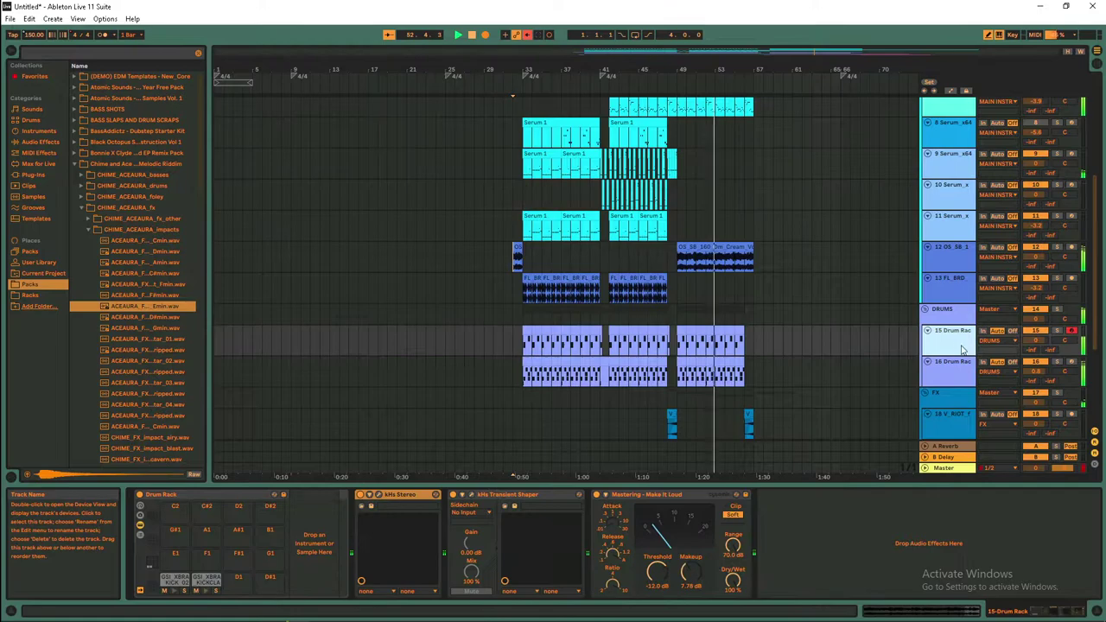
left_click(204, 584)
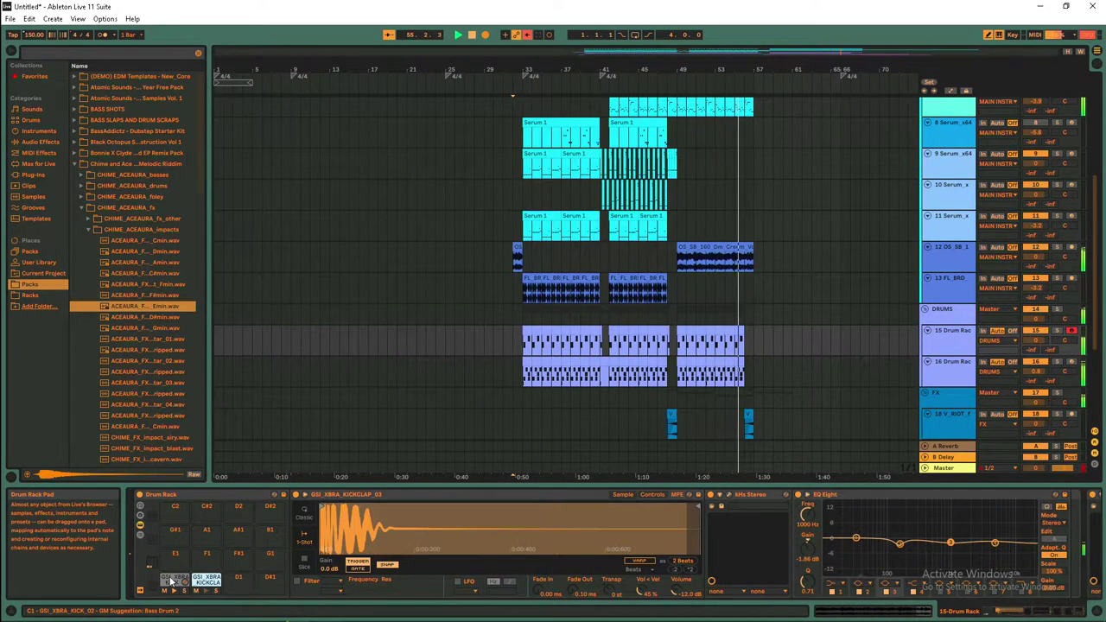
left_click(173, 581)
- Look over the FX tracks below the drums and show the device chain of the Keyzone Classic track
scroll(737, 393, "down", 3)
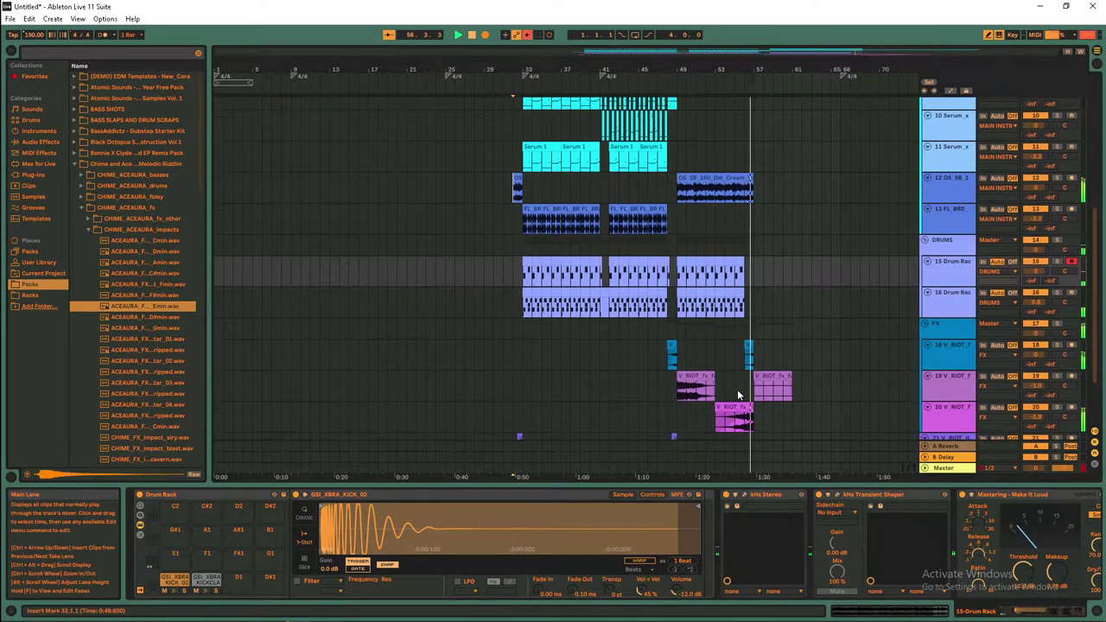
scroll(737, 389, "down", 1)
scroll(868, 354, "down", 1)
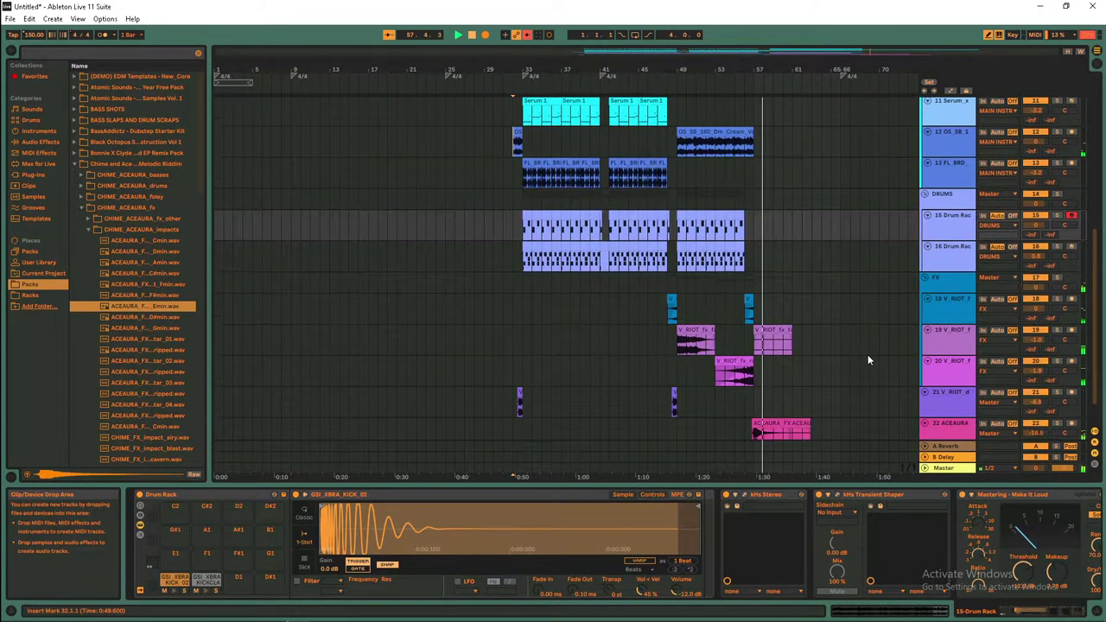
scroll(867, 356, "up", 9)
scroll(864, 349, "up", 1)
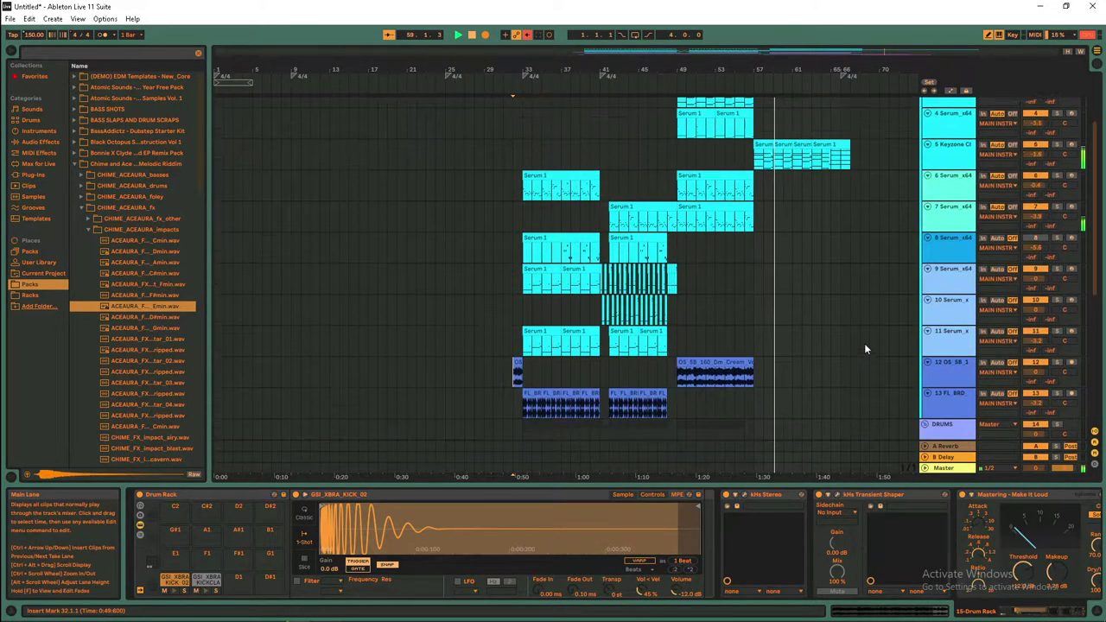
left_click(864, 153)
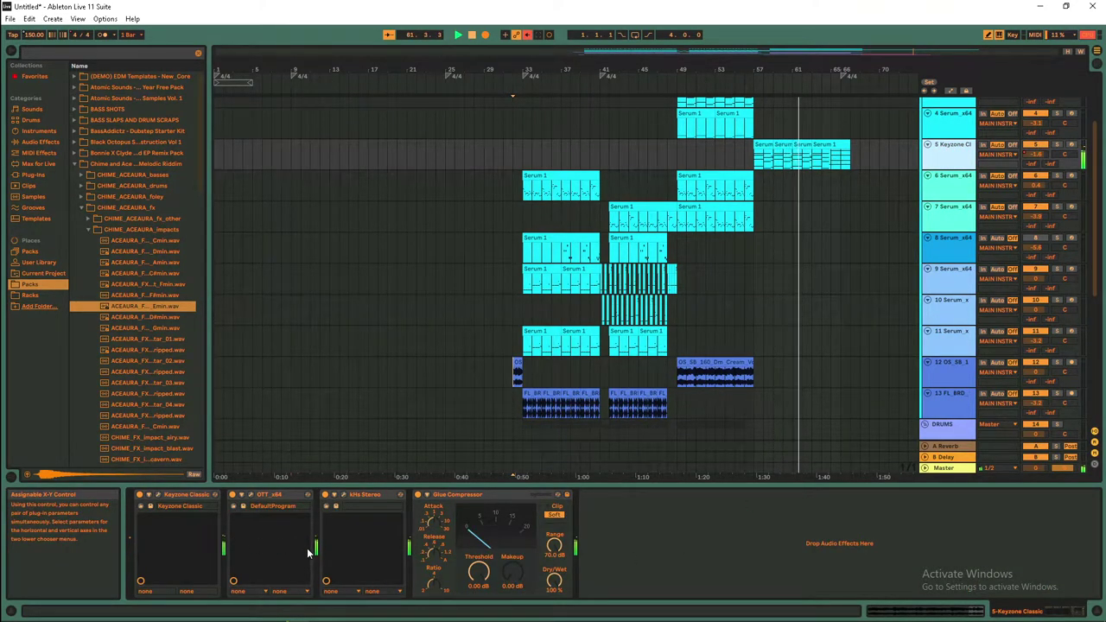
- Solo Serum track 2 and listen to its chords from bar 33 and from bar 49
scroll(885, 273, "up", 1)
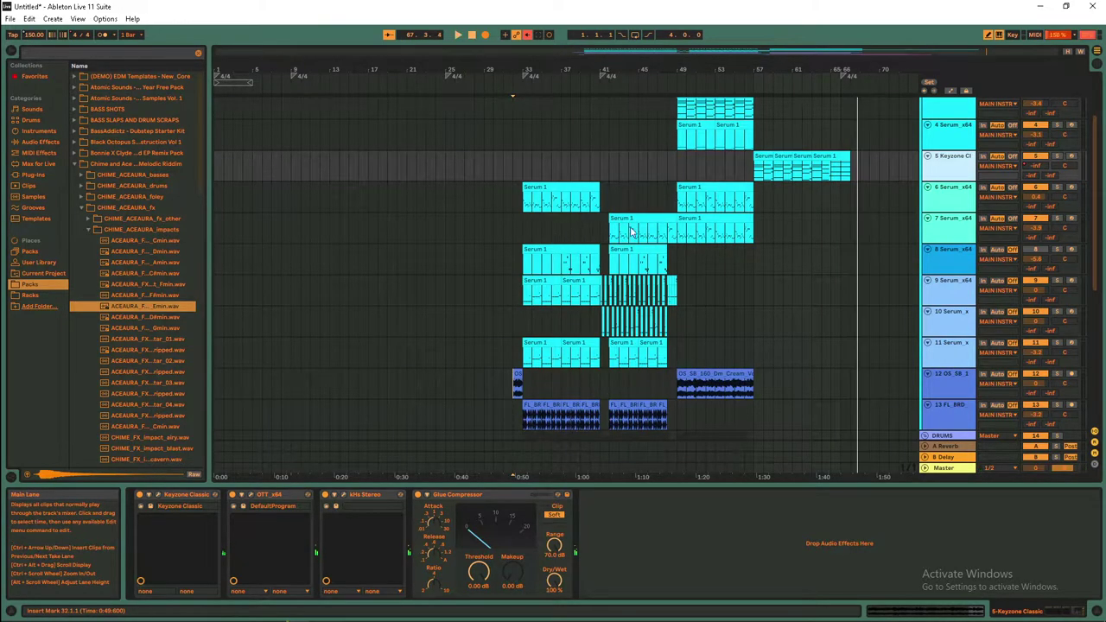
scroll(635, 229, "up", 3)
left_click(519, 155)
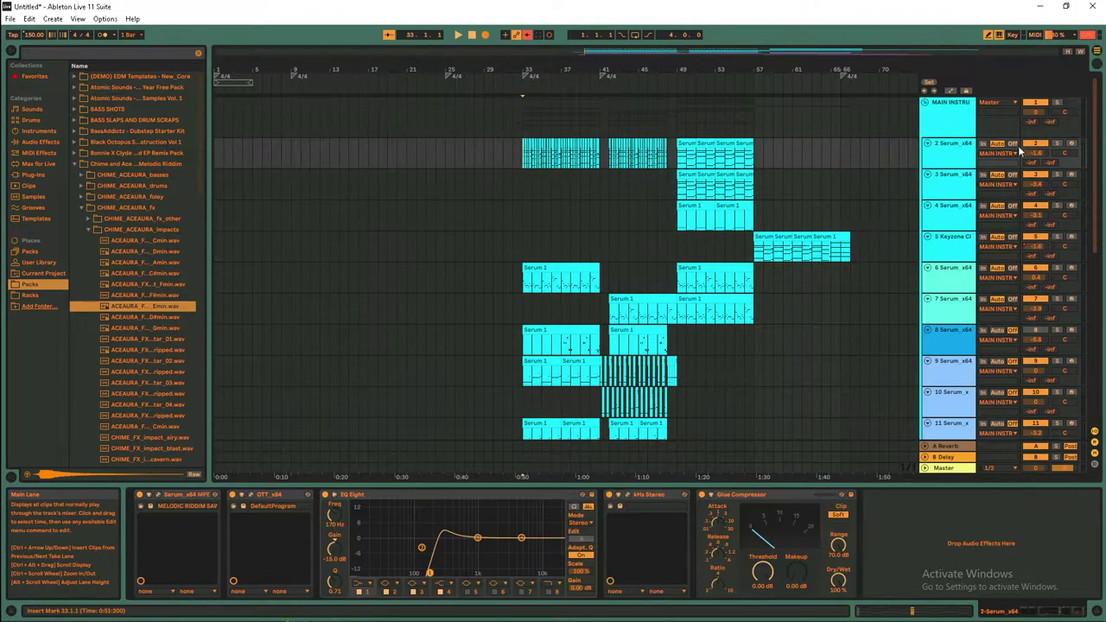
key("space")
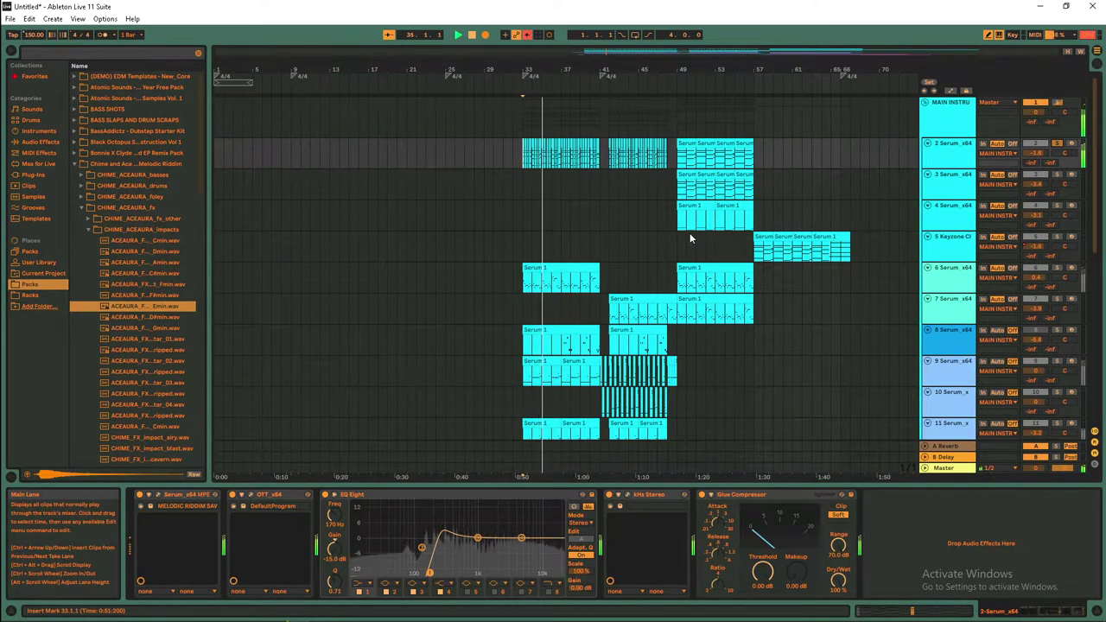
scroll(688, 182, "up", 5)
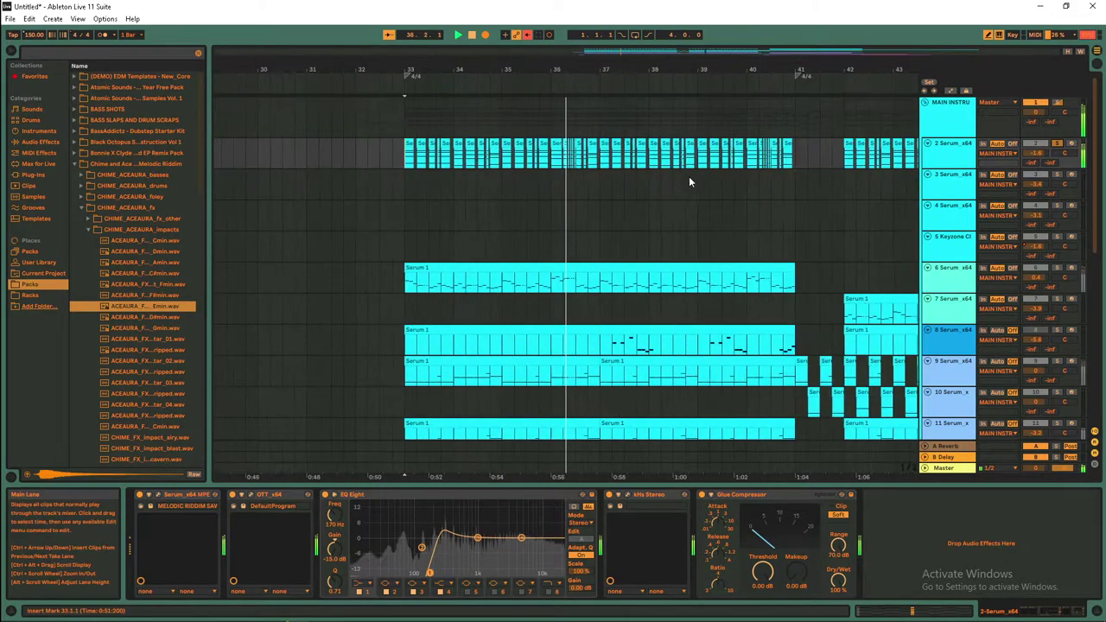
scroll(691, 181, "down", 4)
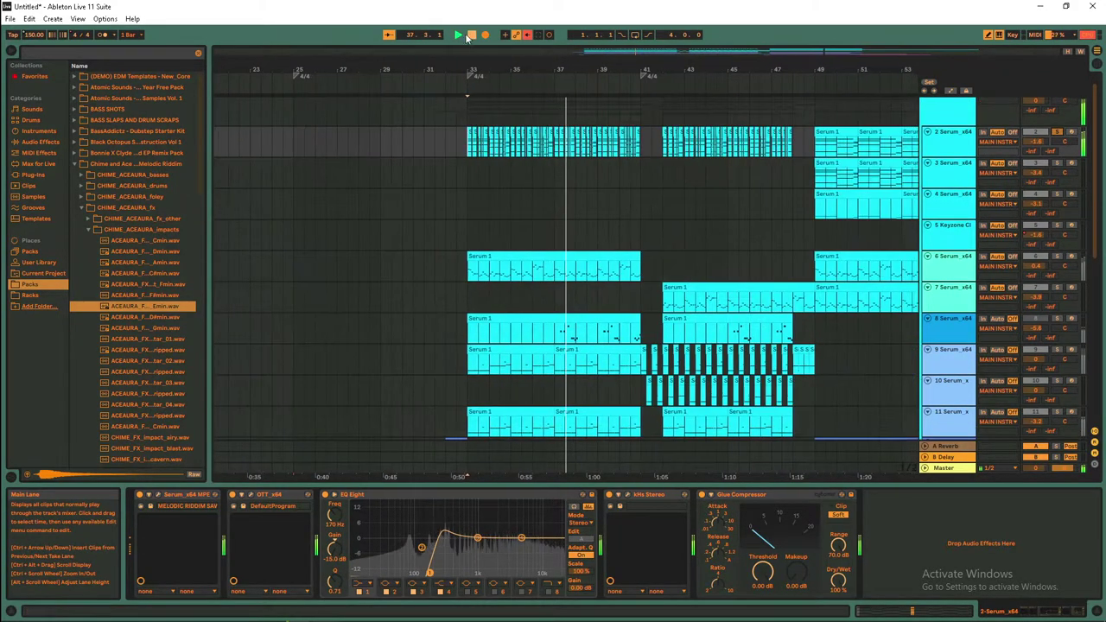
left_click(804, 147)
scroll(808, 153, "right", 5)
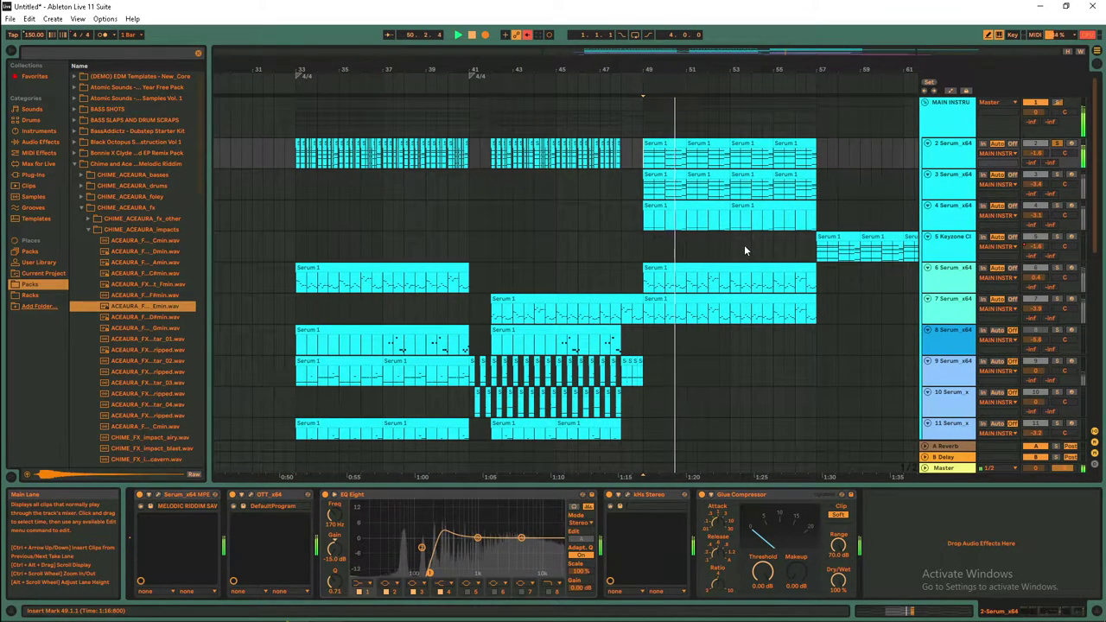
- Solo Serum track 3 alone and listen to it from bar 49
left_click(644, 193)
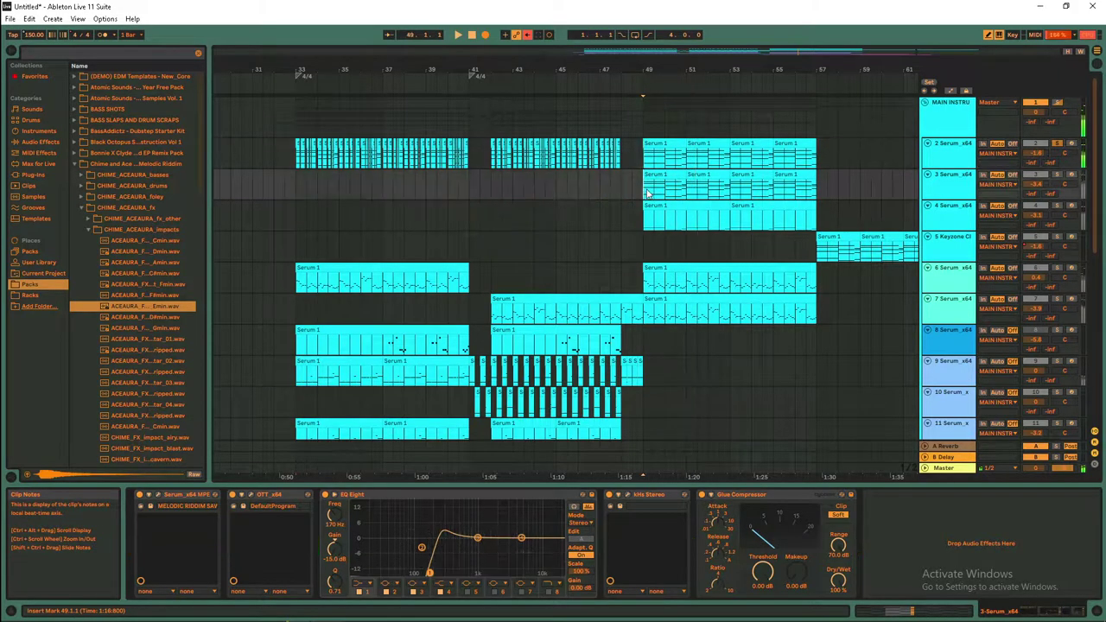
key("space")
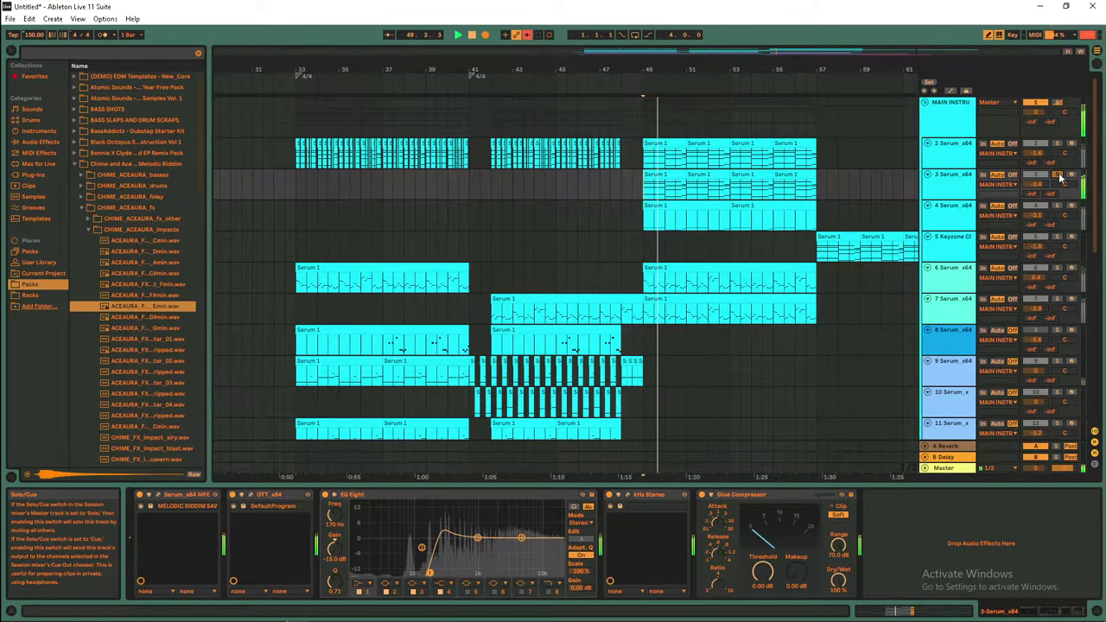
key("space")
- Solo the sub bass on Serum track 4 and listen to it from bar 49
key("Down")
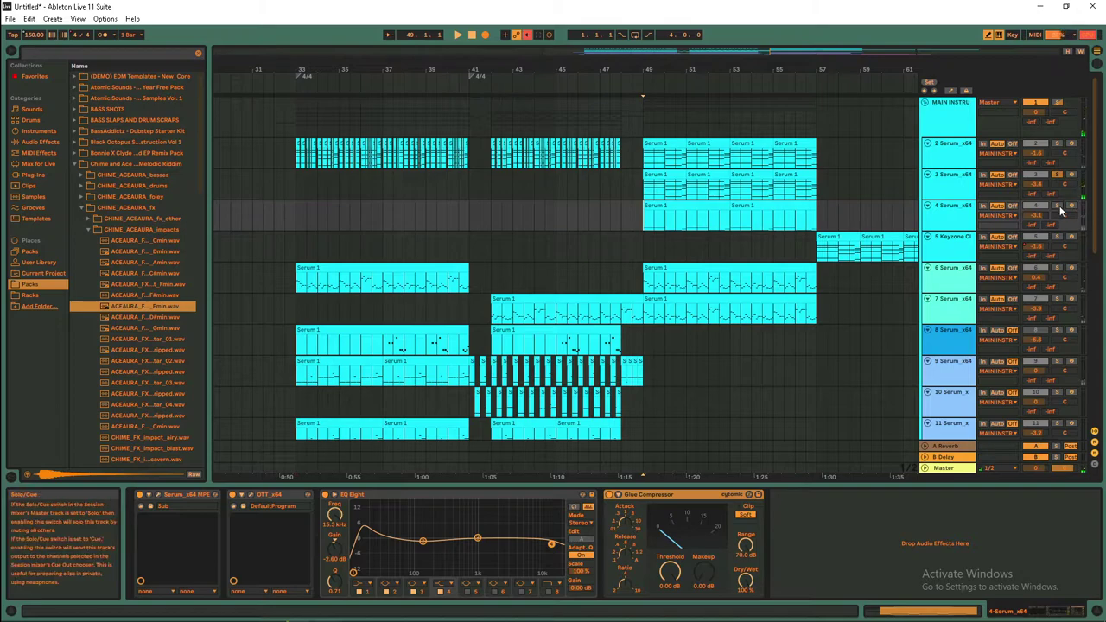
key("space")
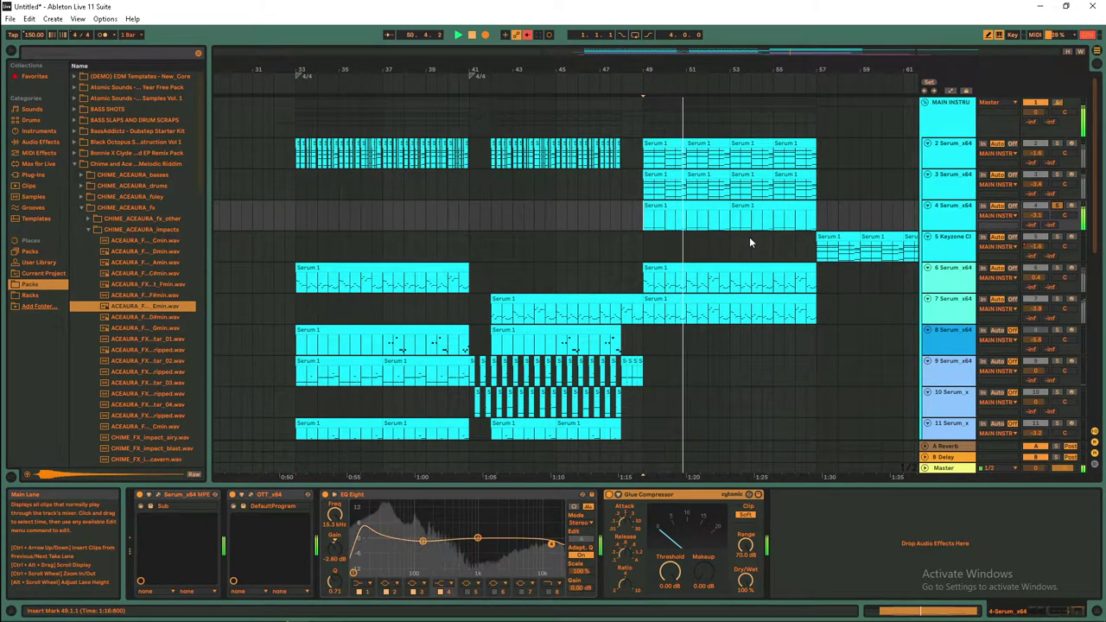
scroll(756, 238, "down", 2)
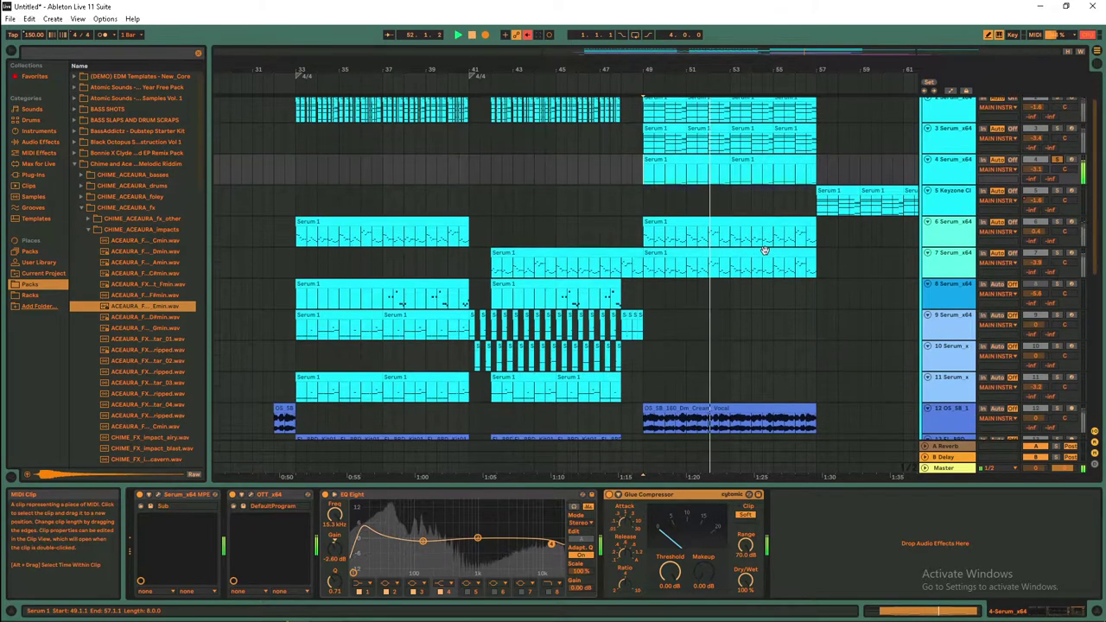
scroll(743, 212, "down", 1)
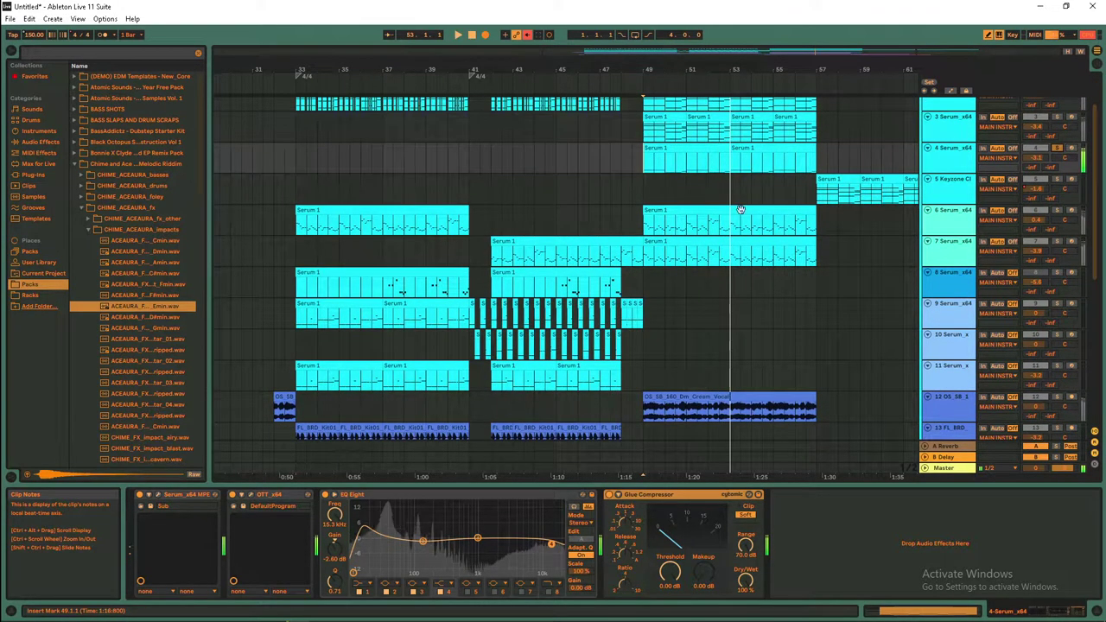
- Solo the Keyzone Classic track and listen to it from bar 57 and again from bar 64
left_click(827, 197)
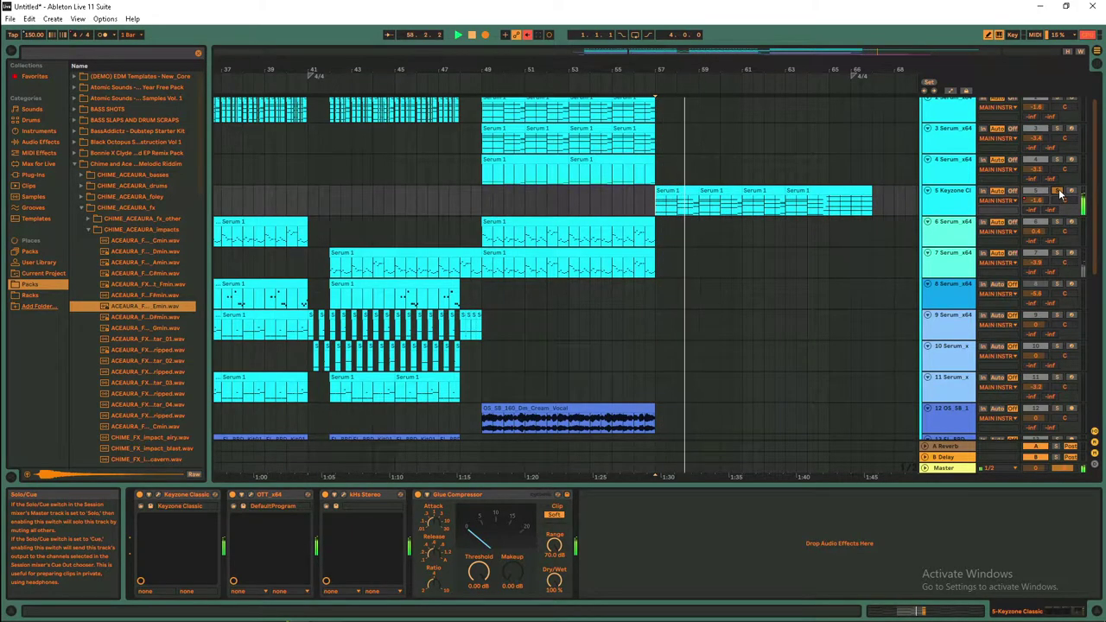
left_click(829, 217)
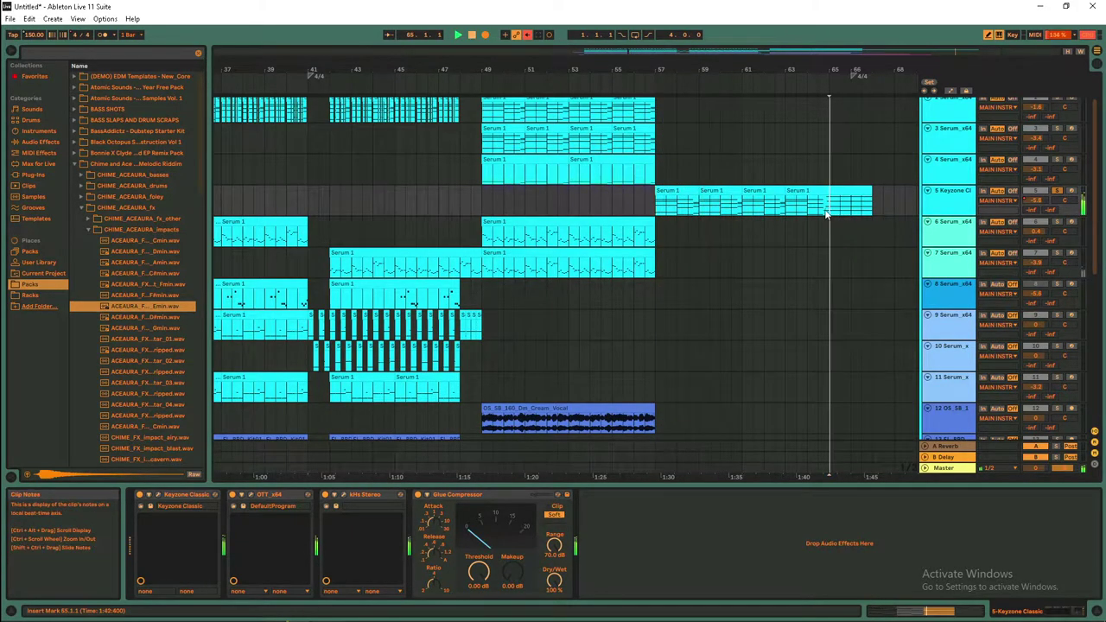
left_click(815, 213)
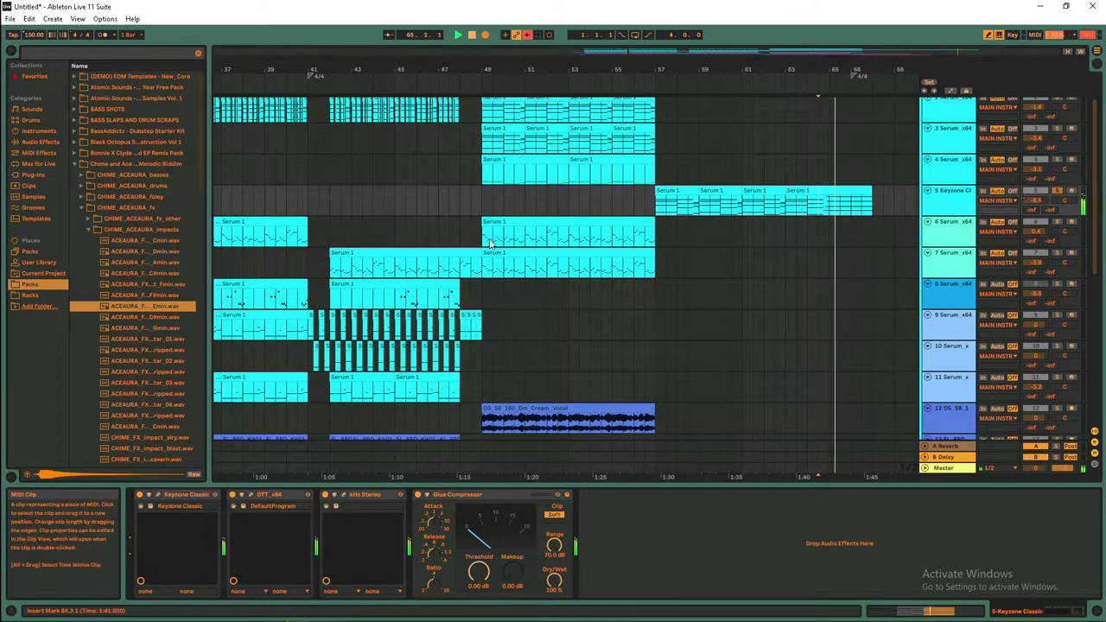
- Solo Serum tracks 6 and 7 one at a time and listen to each from bar 49
left_click(1047, 226)
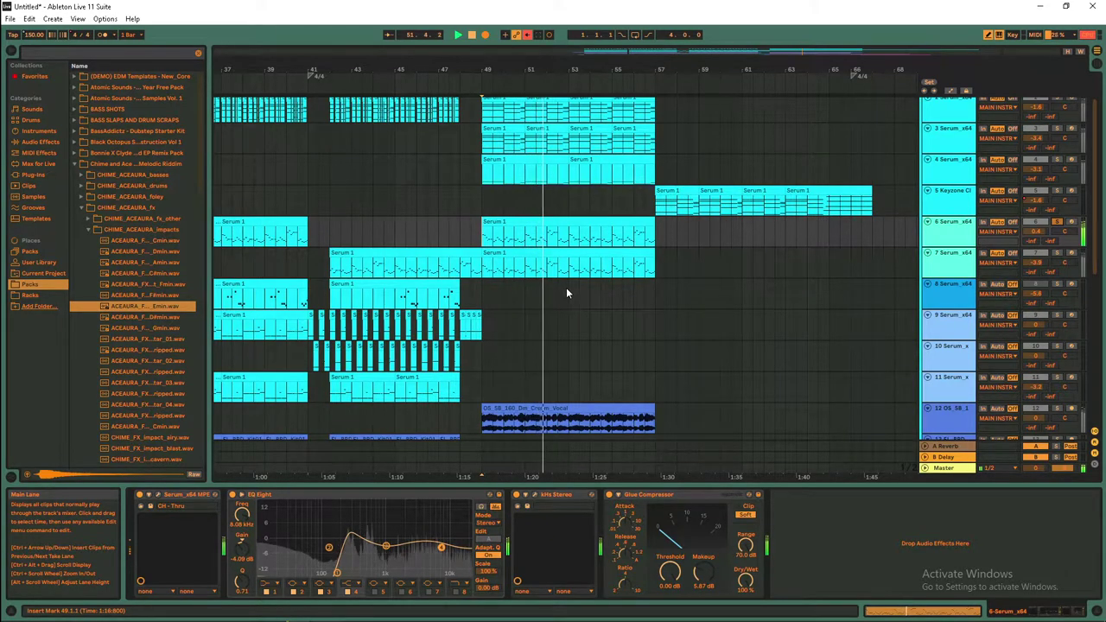
key("space")
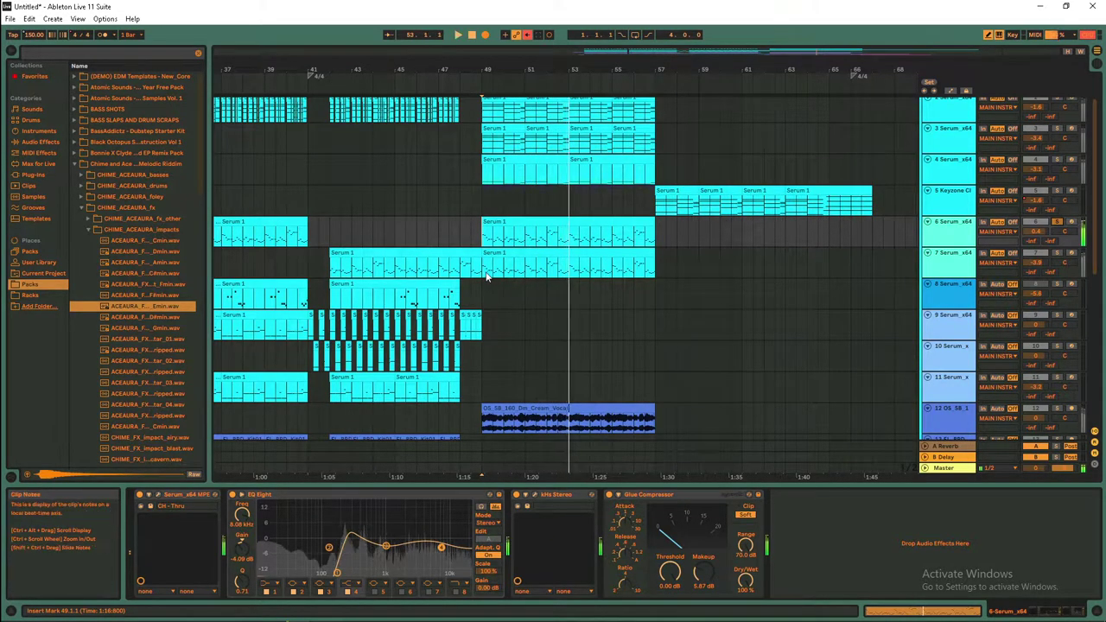
left_click(951, 253)
key("space")
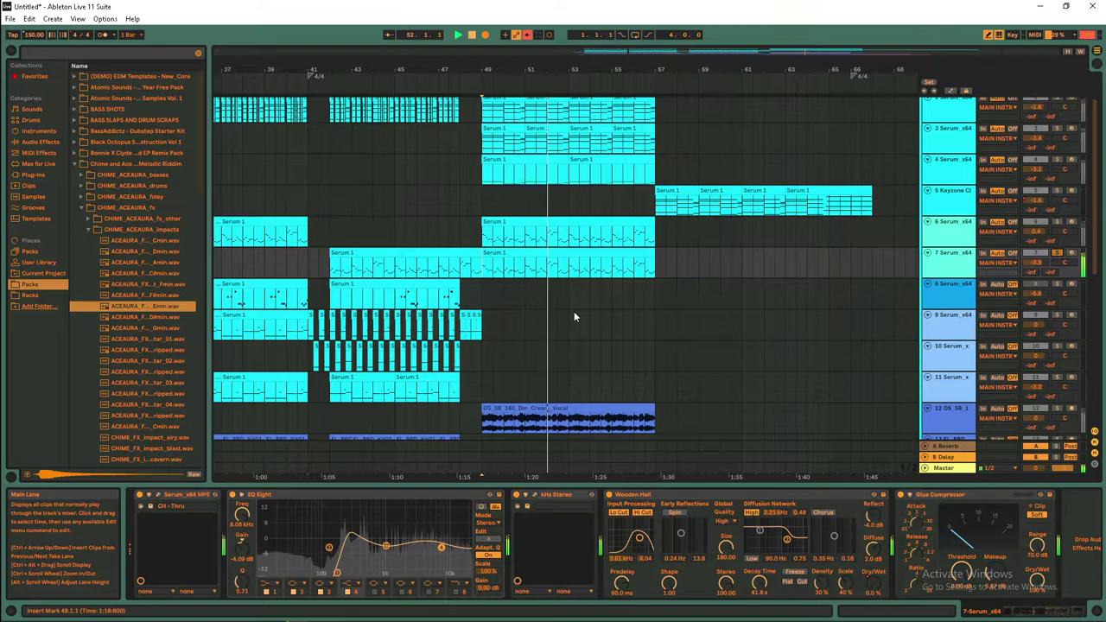
- Select the time range from bar 33 to bar 49 across Serum tracks 7 to 9
scroll(573, 316, "down", 3)
scroll(456, 294, "left", 5)
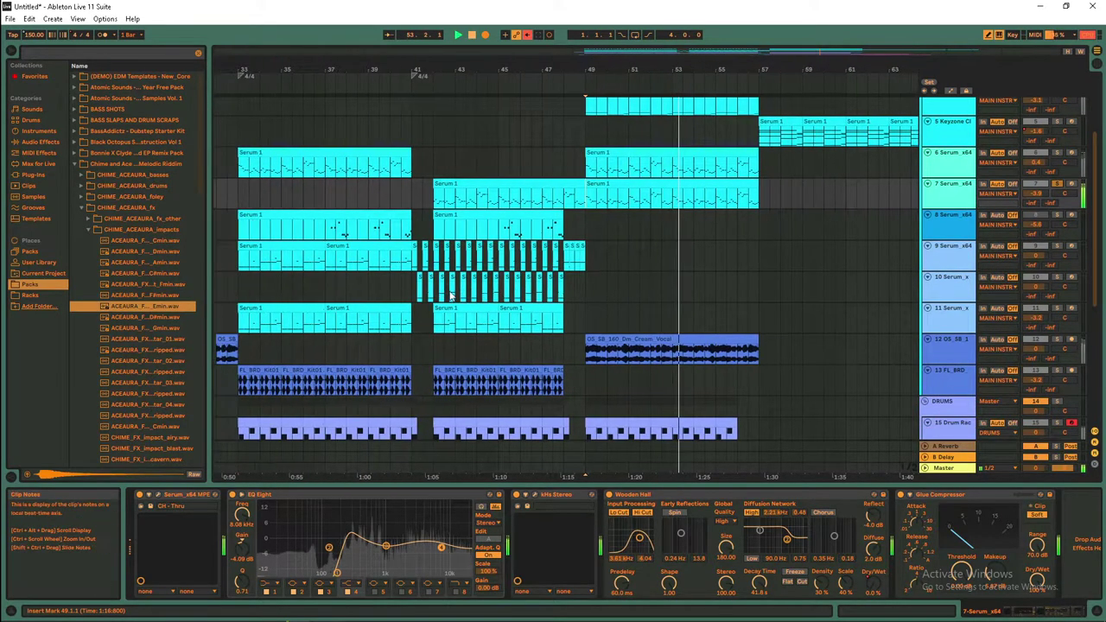
left_click_drag(301, 256, 644, 183)
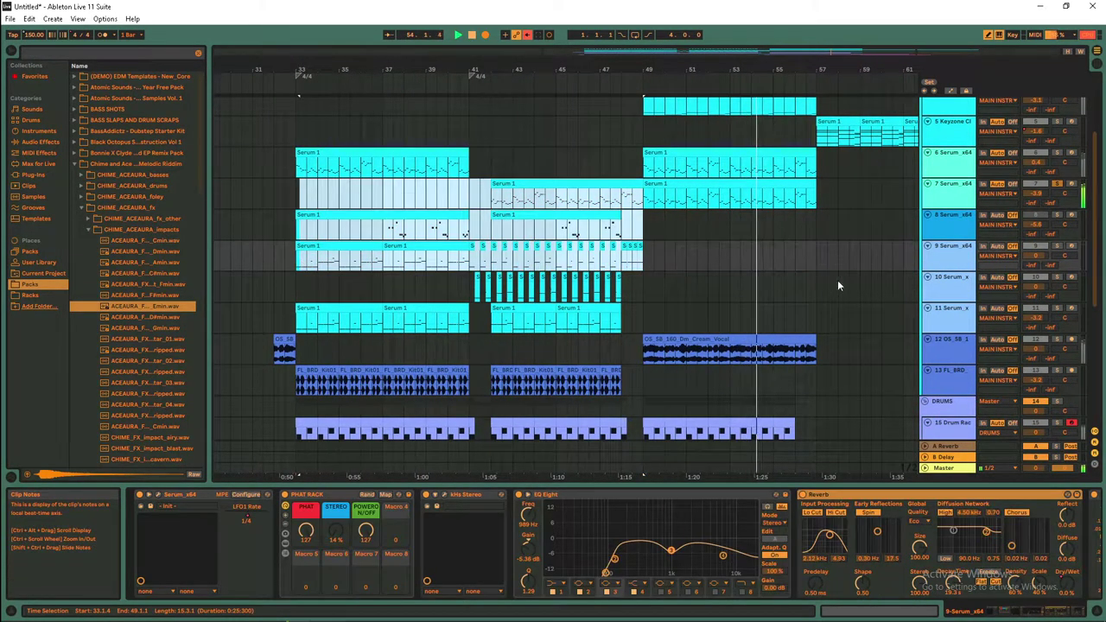
- Solo Serum track 8 and listen to it from bar 33
left_click(289, 288)
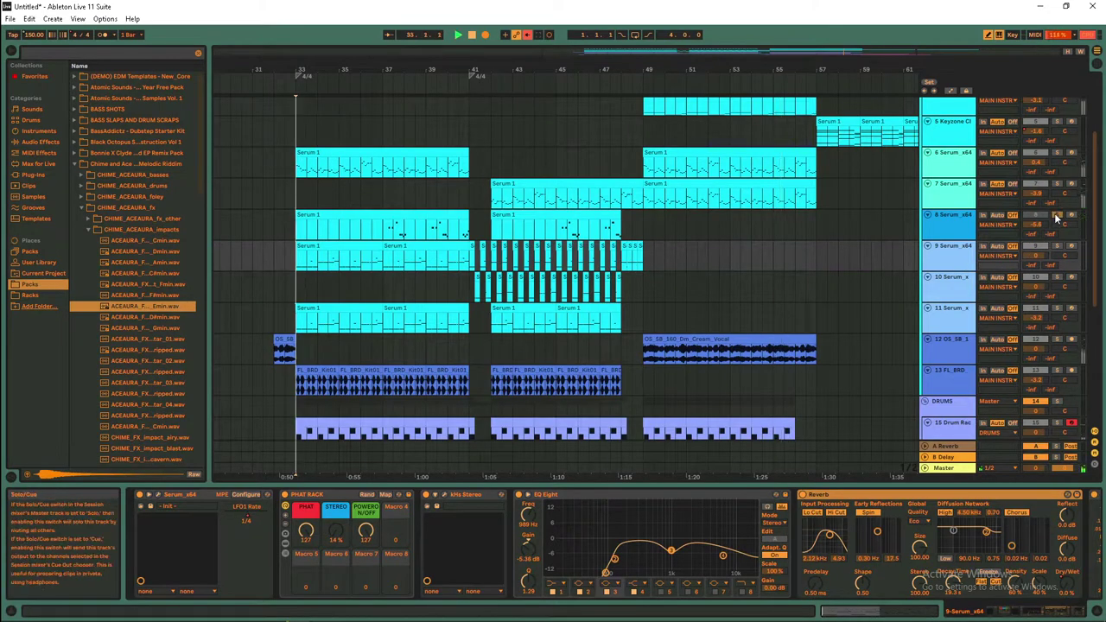
key("space")
key("space")
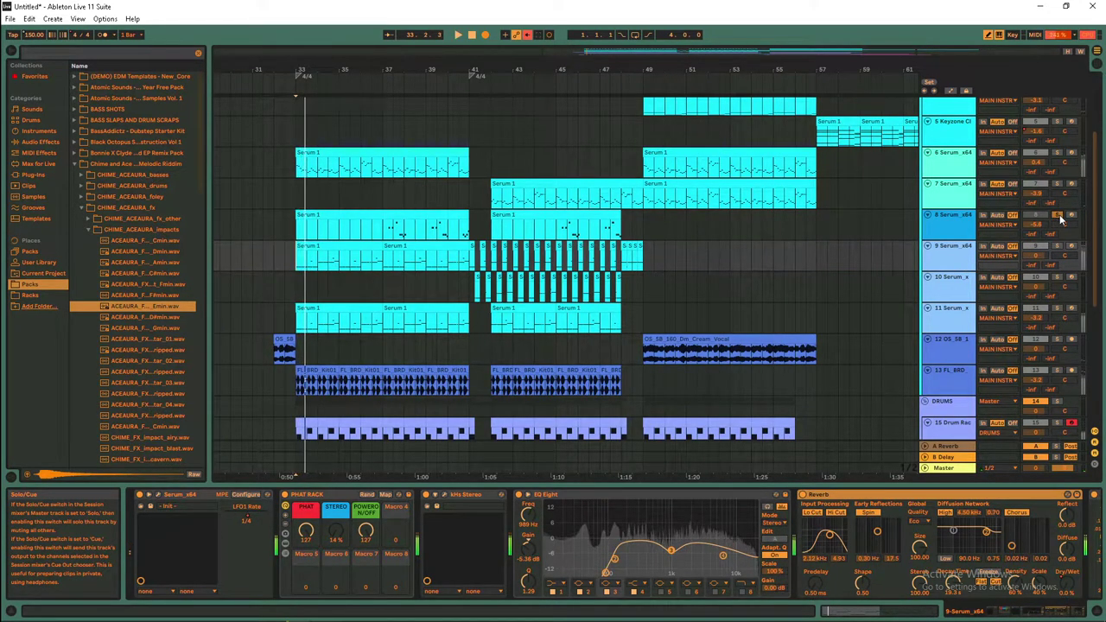
key("space")
- Solo Serum track 9, listen to it from bar 33, and examine its synth's oscillator and effects settings
left_click(1055, 246)
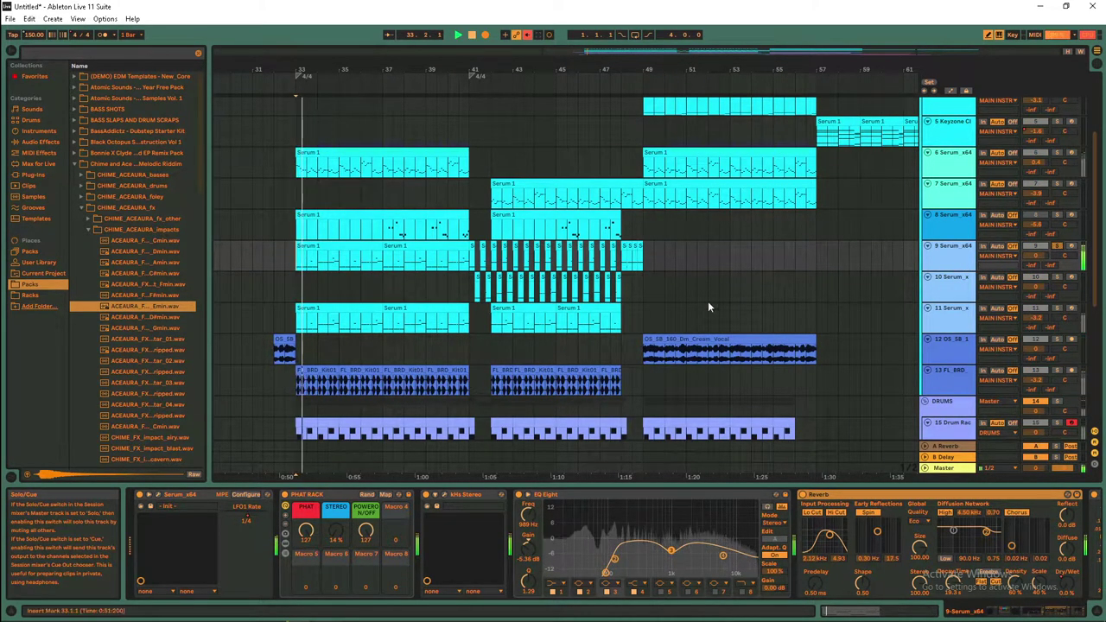
scroll(513, 318, "down", 1)
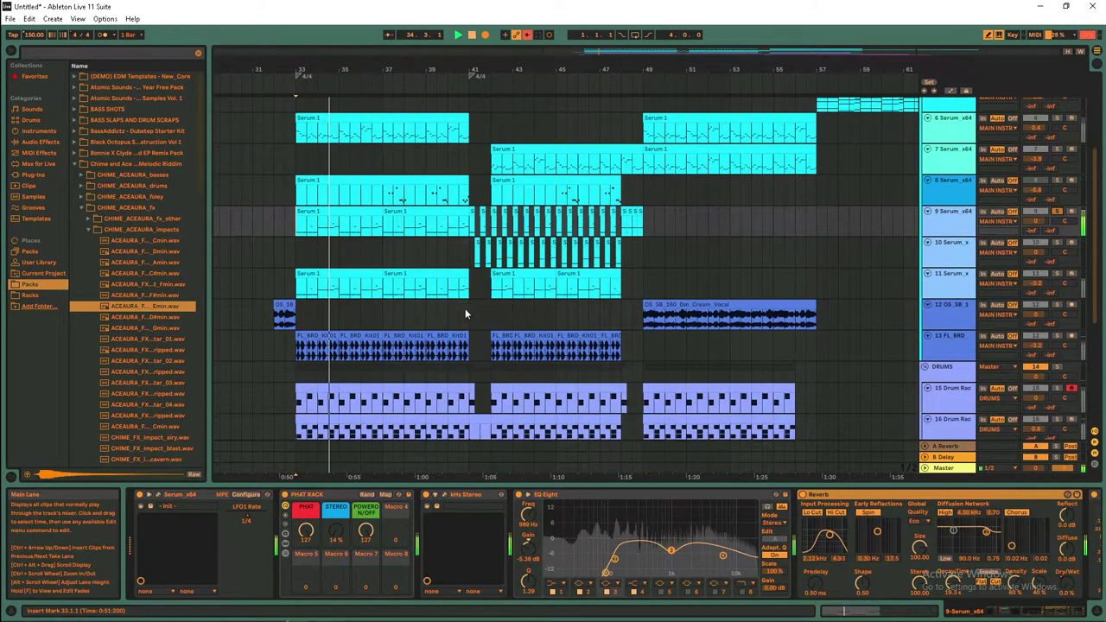
left_click(160, 497)
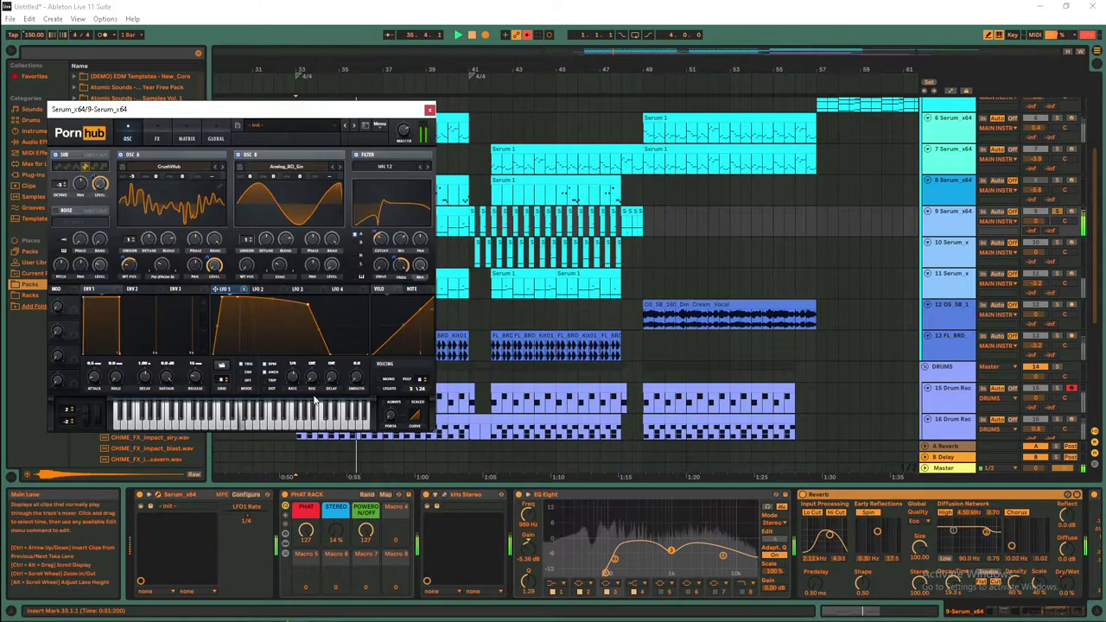
left_click(157, 135)
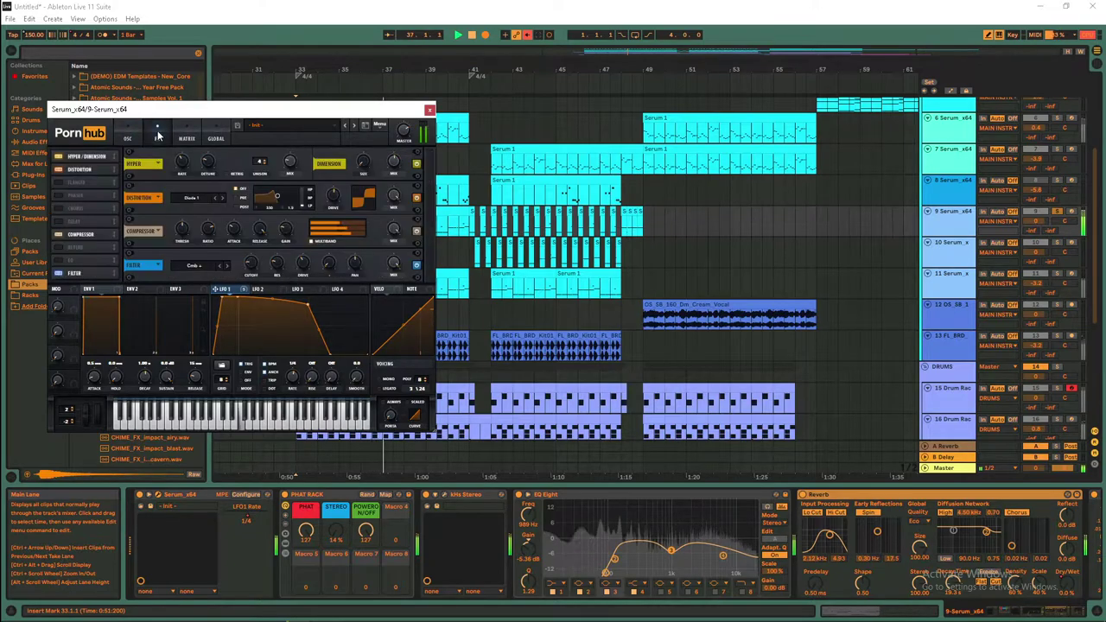
left_click(128, 136)
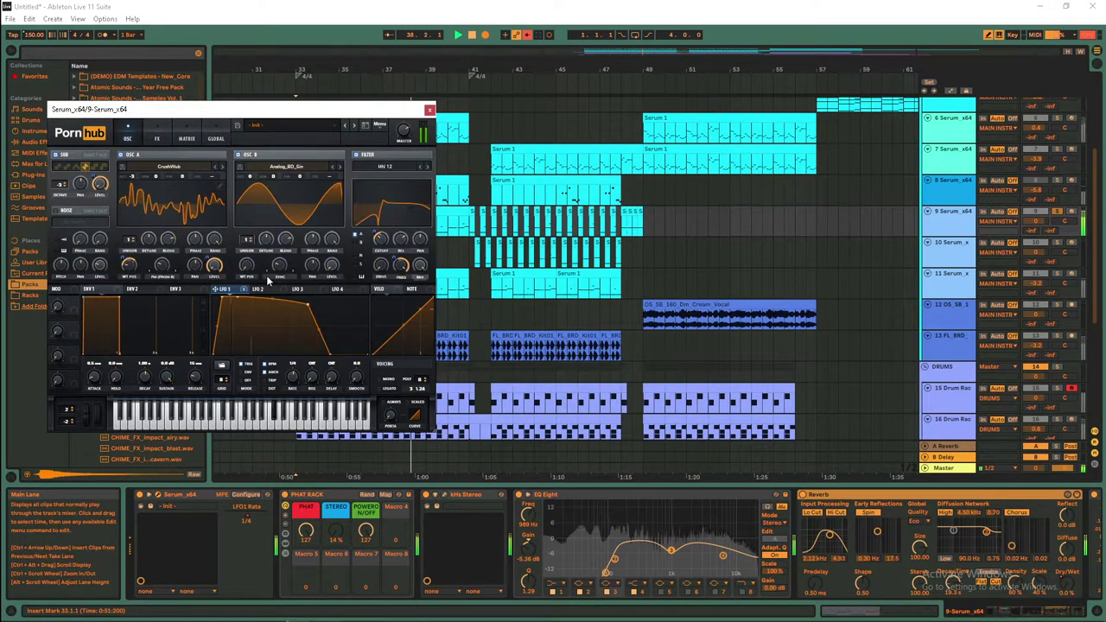
left_click(157, 138)
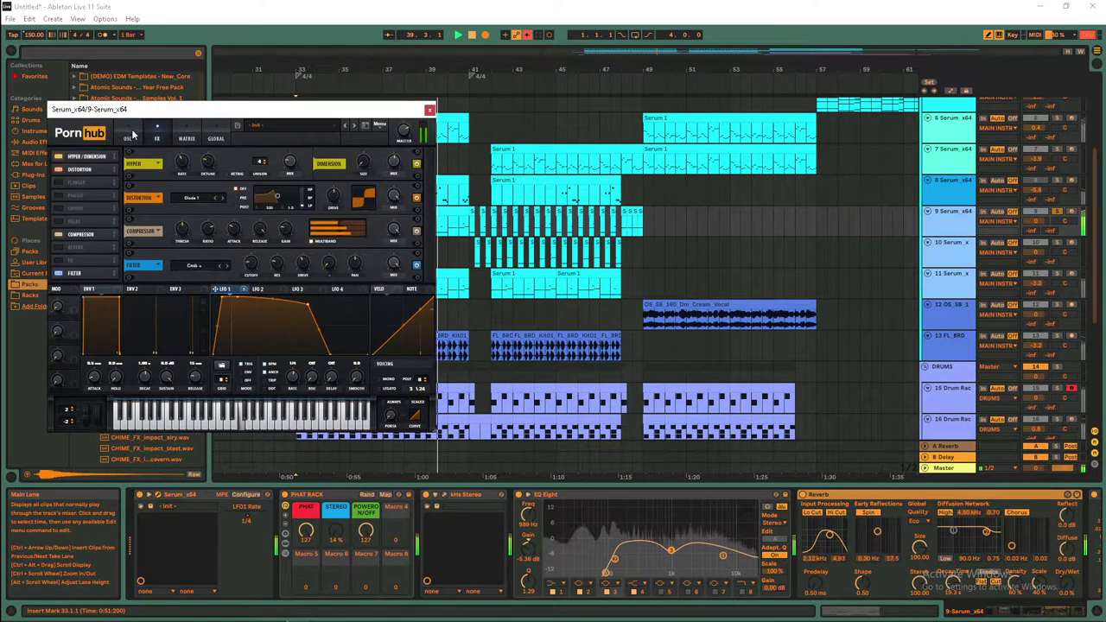
left_click(129, 135)
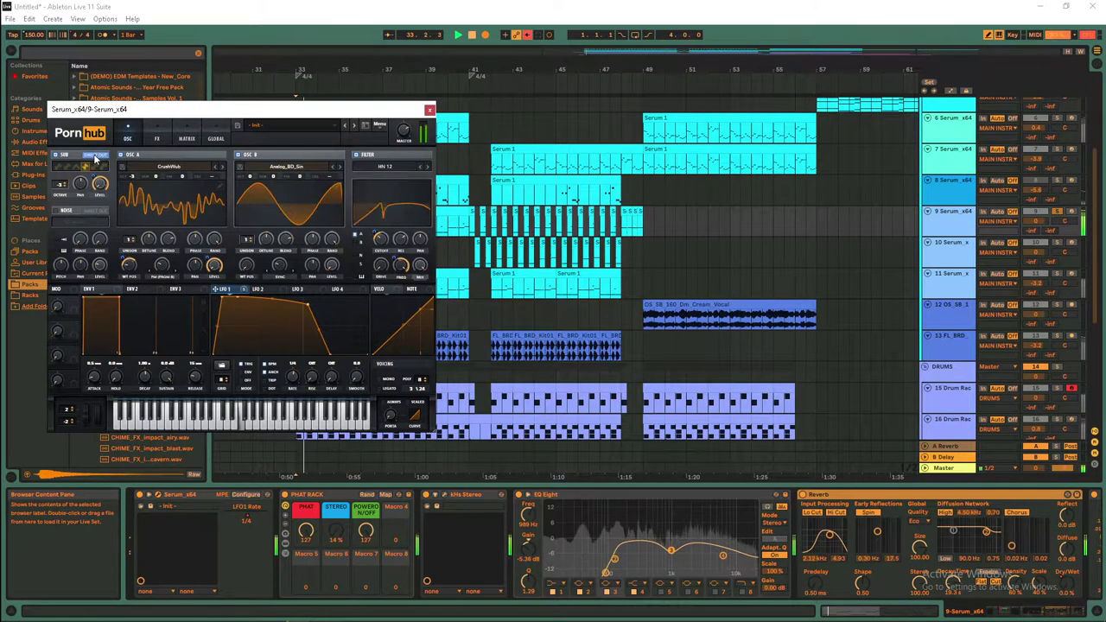
- Set the sub oscillator of track 9's Serum to the sine waveform and close the synth window
left_click(58, 166)
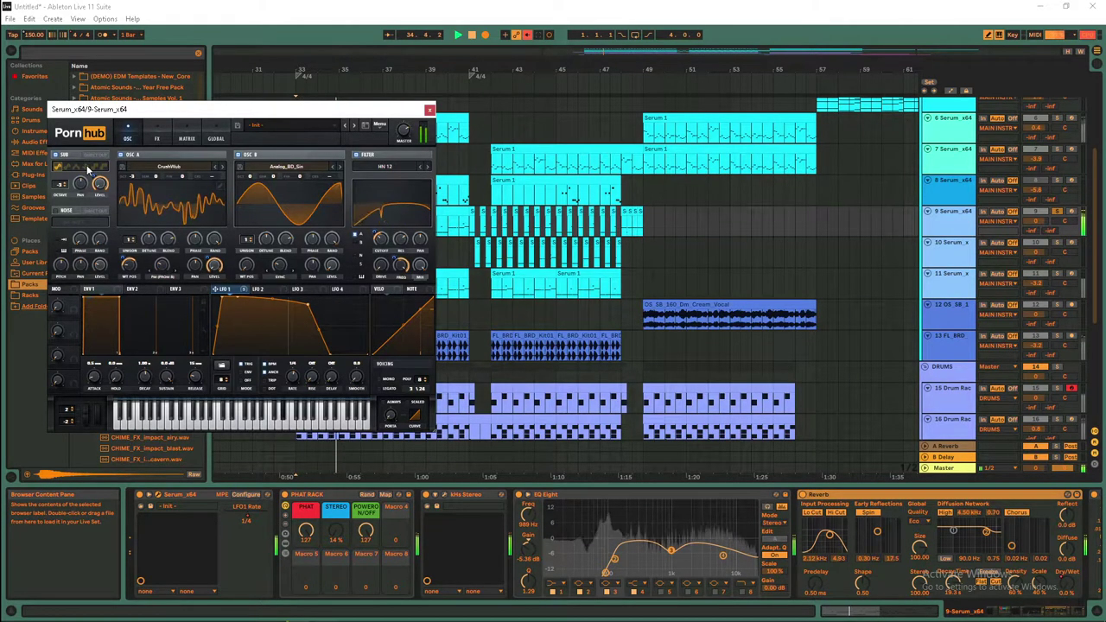
left_click(430, 110)
- Solo Serum track 10, listen to its first clip after bar 41, and examine its synth's oscillators
scroll(476, 197, "down", 2)
left_click(476, 197)
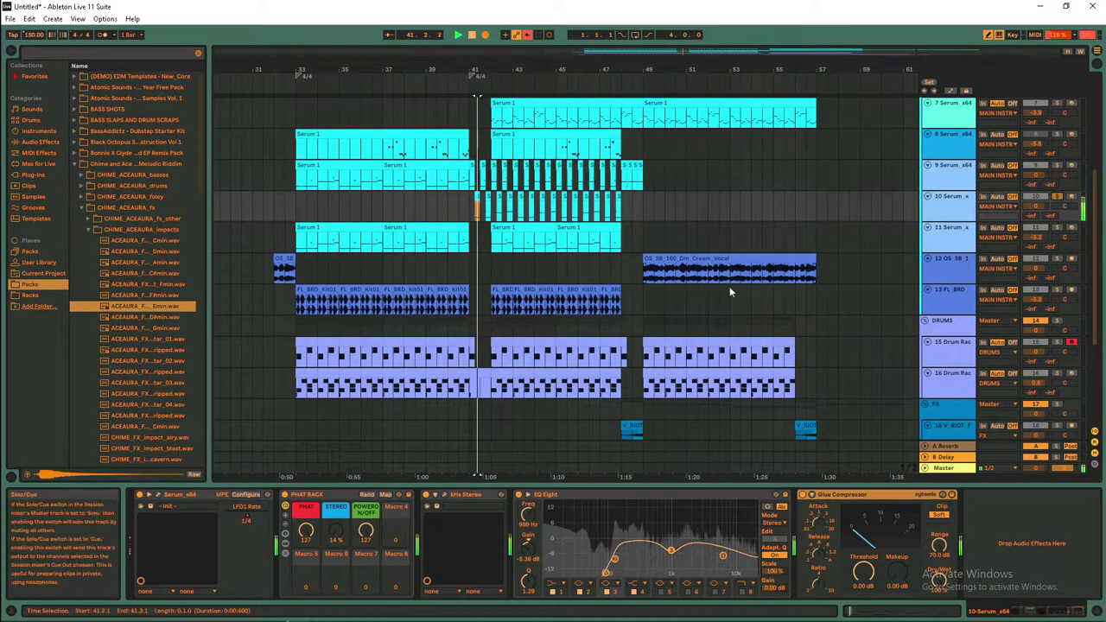
left_click(159, 497)
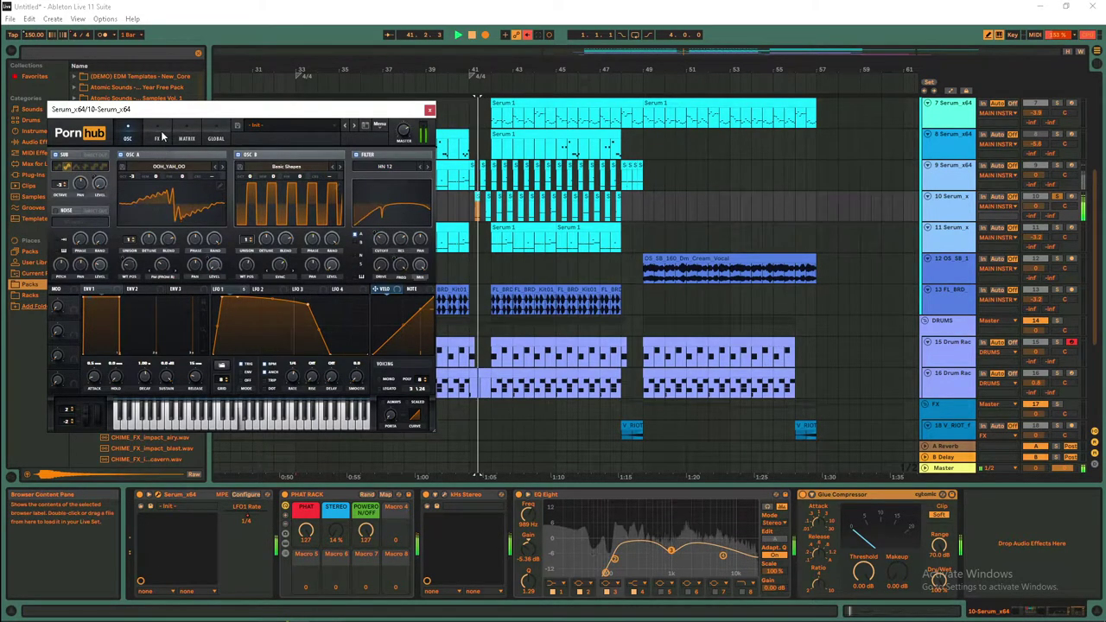
left_click(429, 110)
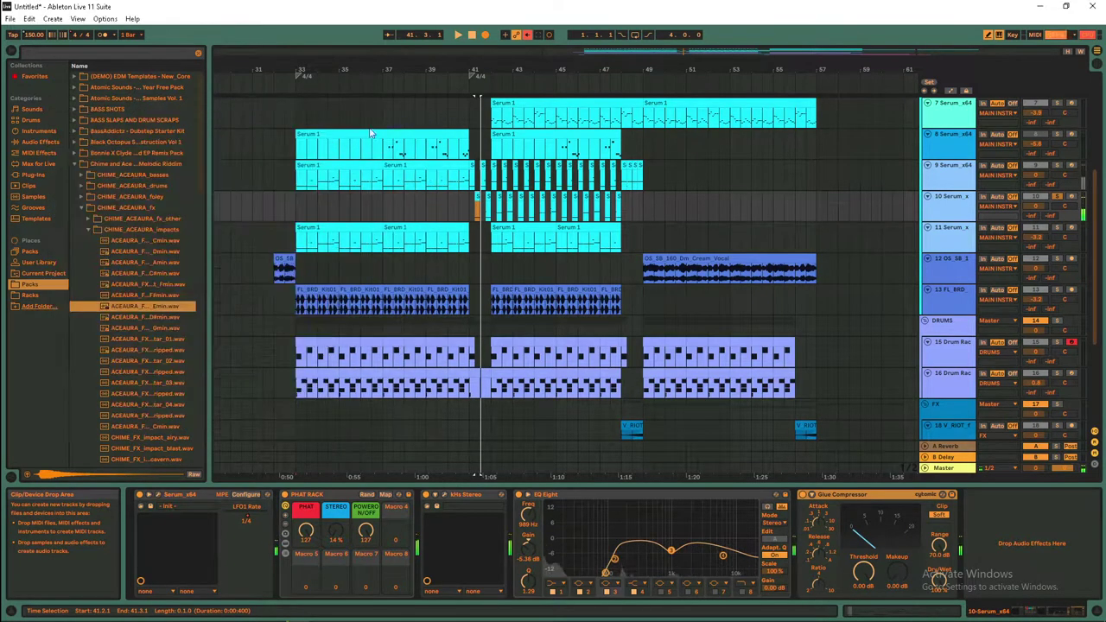
- Solo Serum track 11, listen to it from bar 33, and examine its synth's settings
left_click(265, 246)
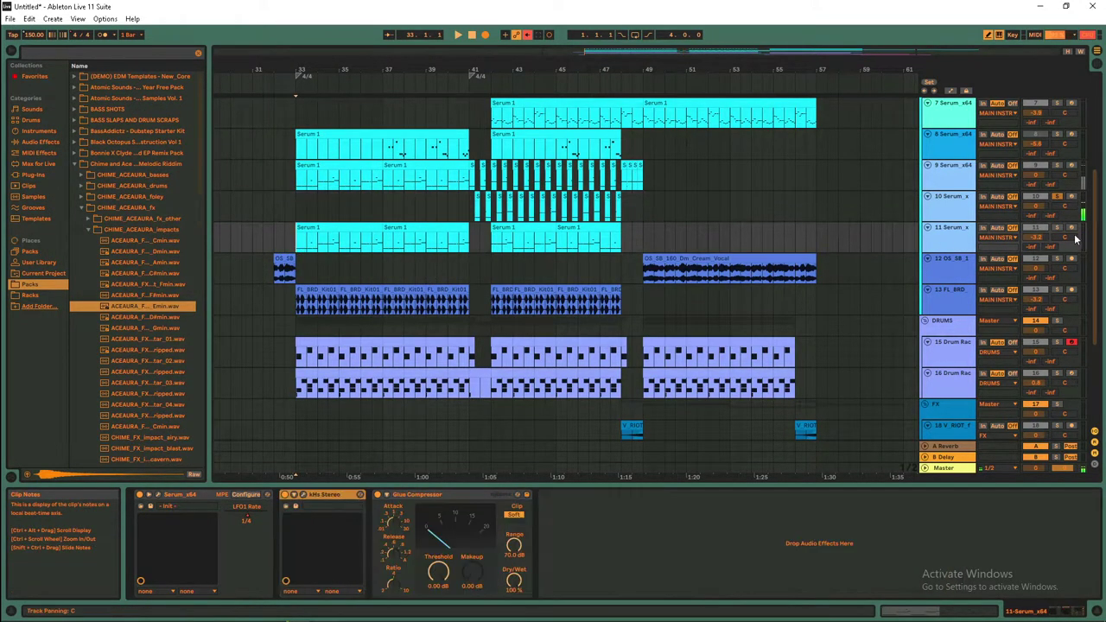
scroll(532, 344, "down", 2)
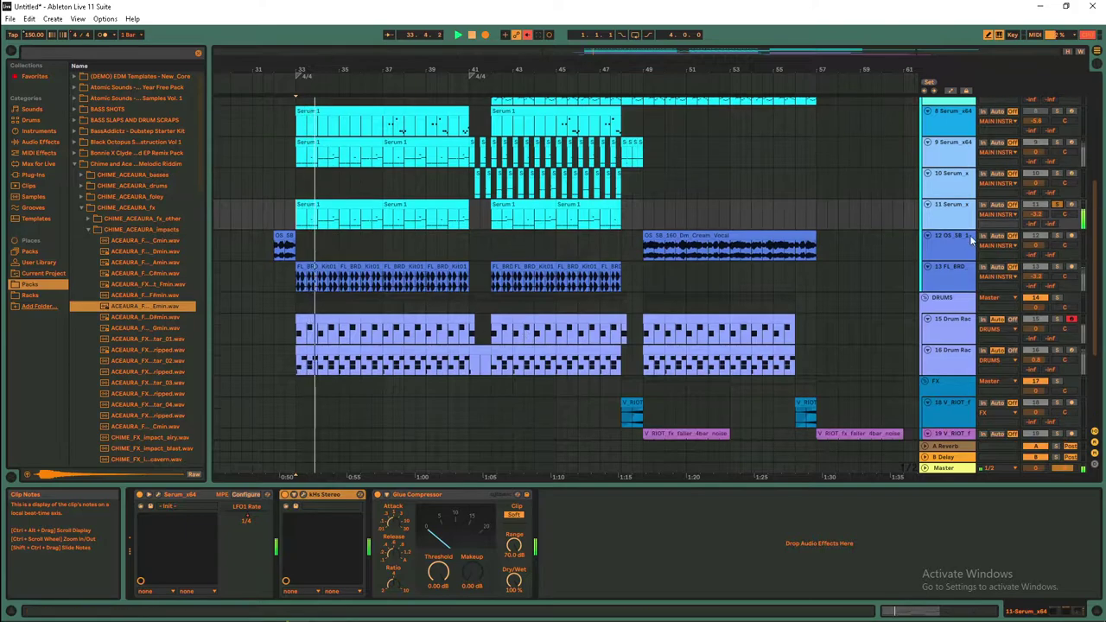
left_click(173, 505)
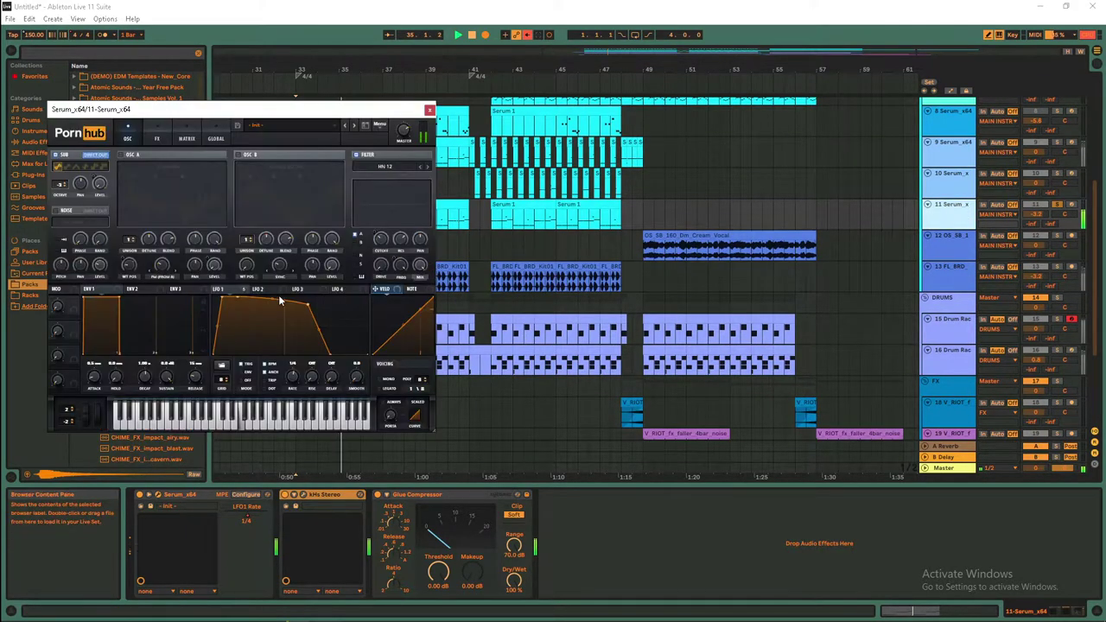
left_click(429, 111)
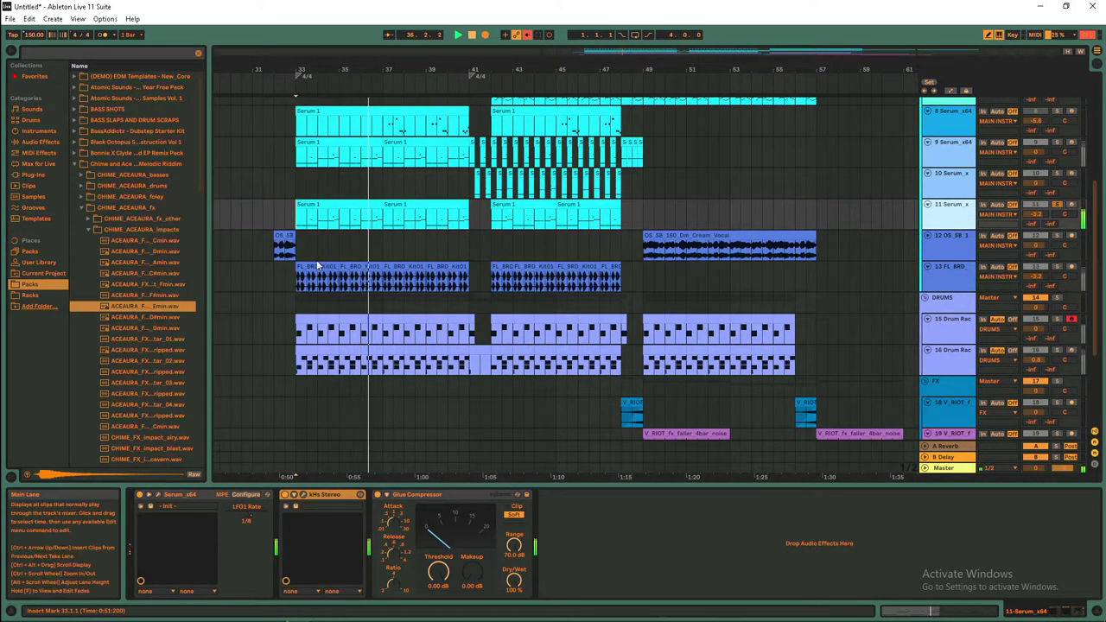
- Solo the vocal track 12 and the FL_BRD build-up track 13 one at a time, listening from bars 49 and 33
left_click(664, 249)
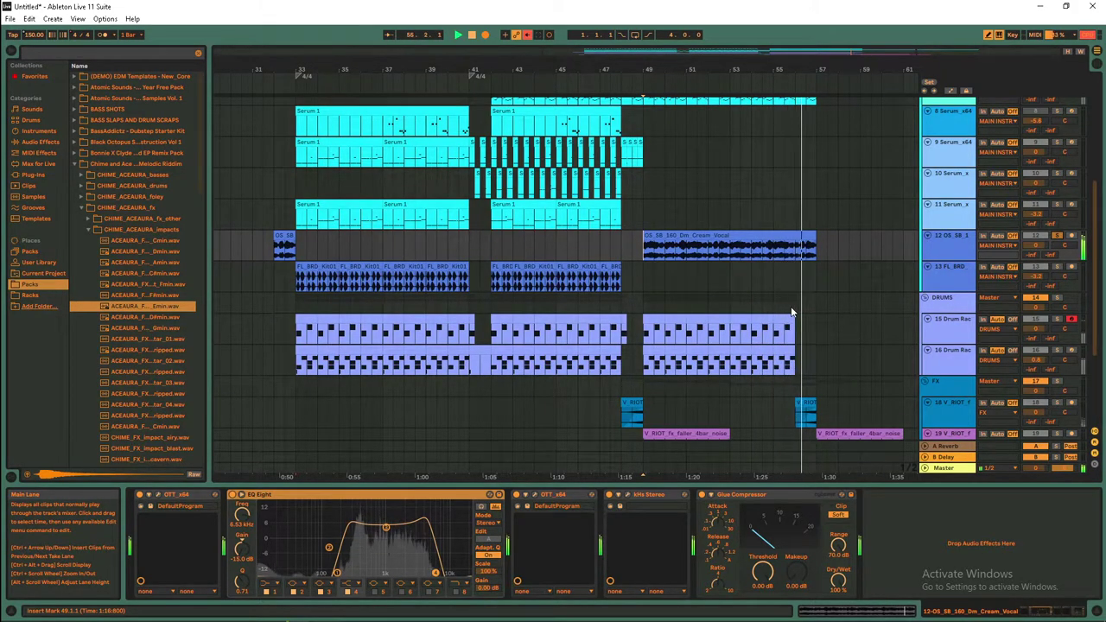
left_click(299, 281)
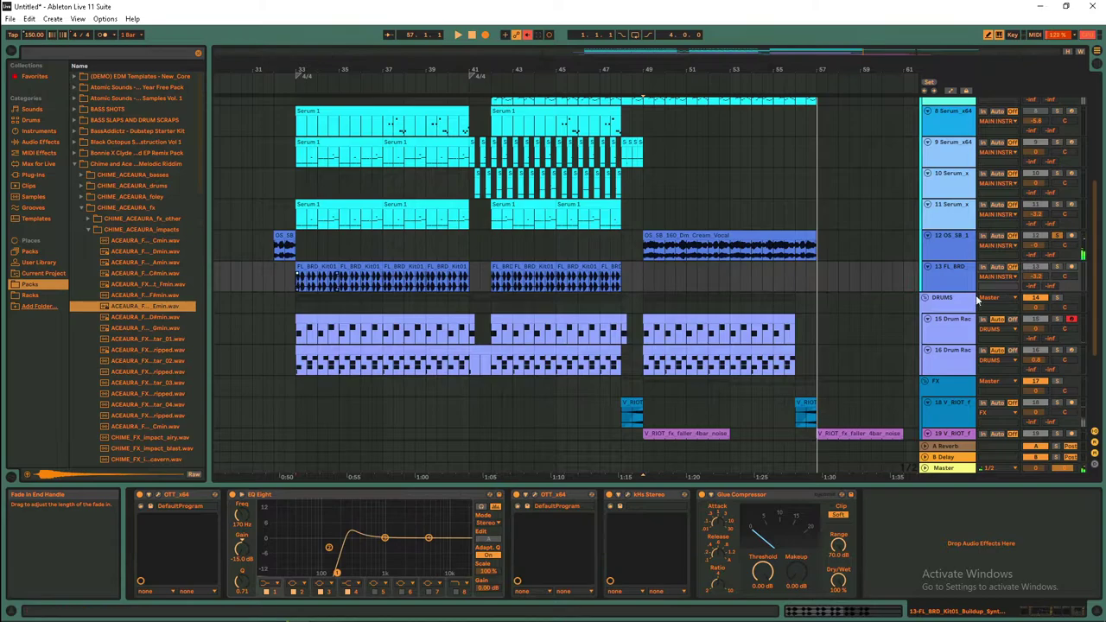
left_click(298, 285)
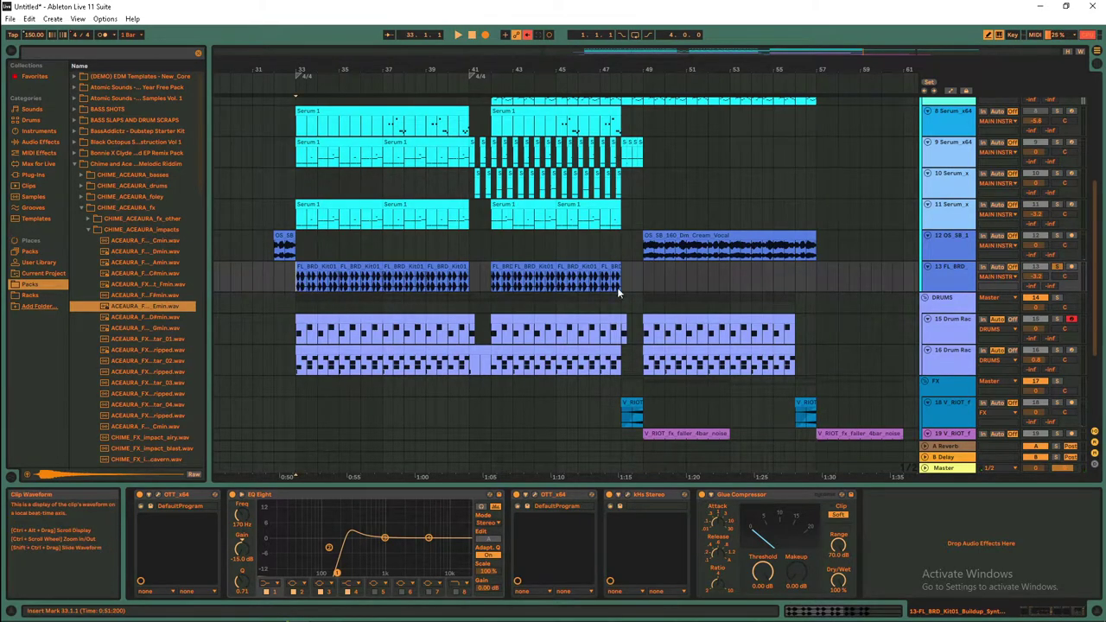
scroll(483, 311, "down", 1)
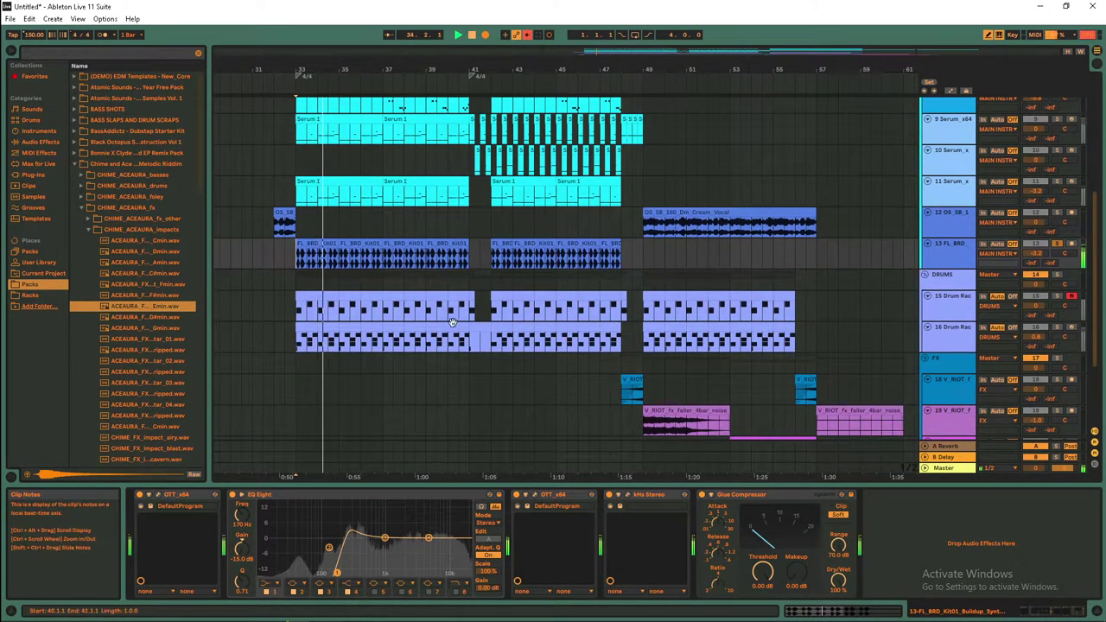
- Solo Drum Rack tracks 15 and 16 one at a time and listen to each from bar 33
left_click(422, 316)
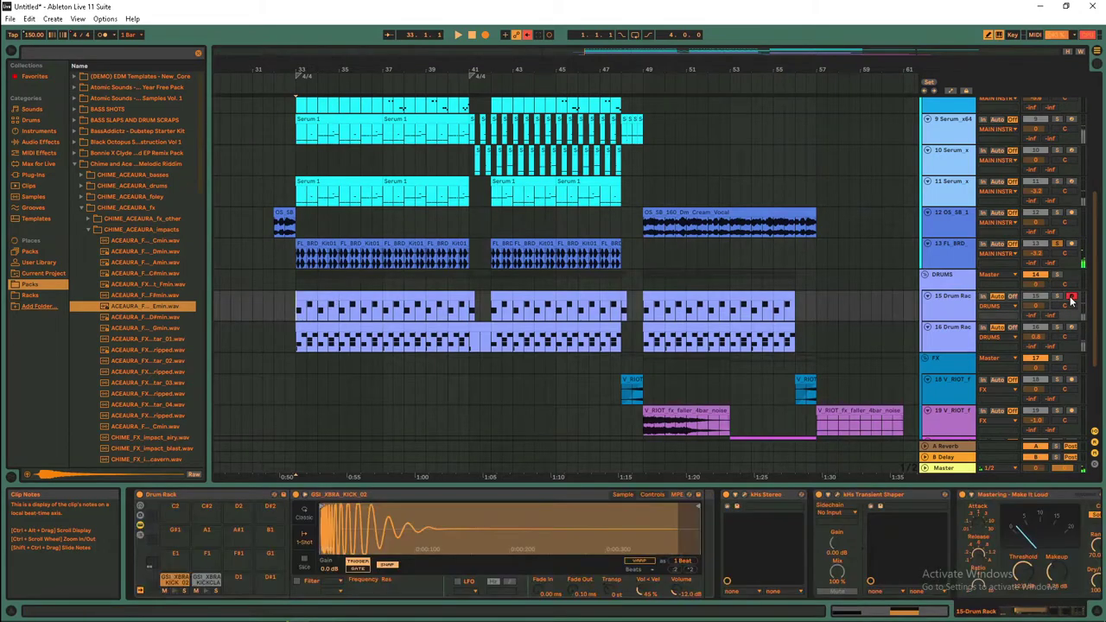
scroll(415, 356, "down", 2)
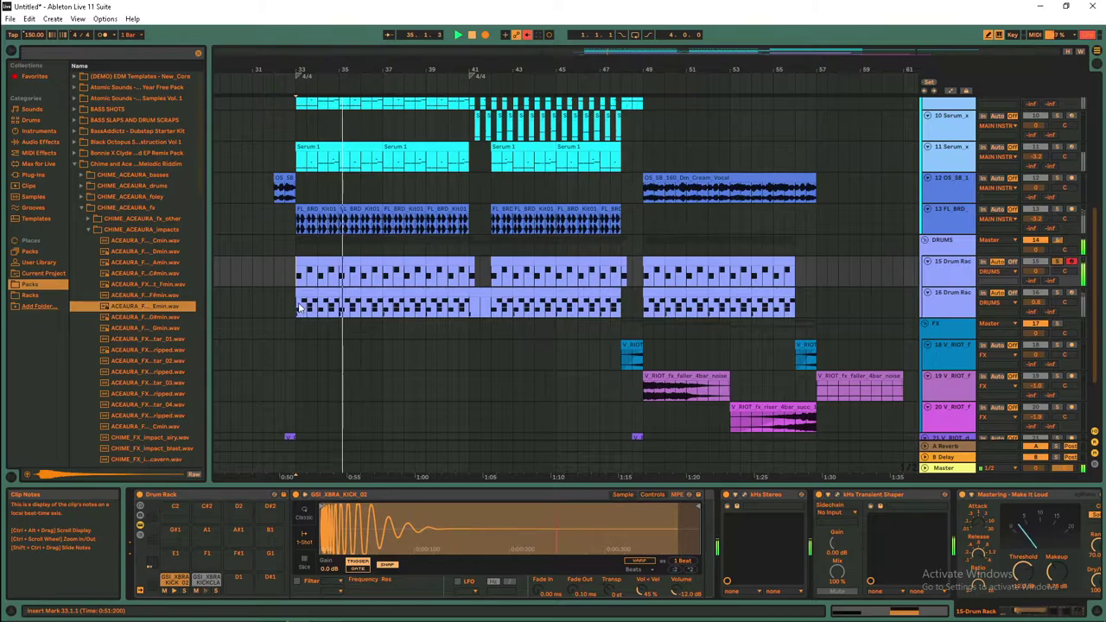
left_click(790, 314)
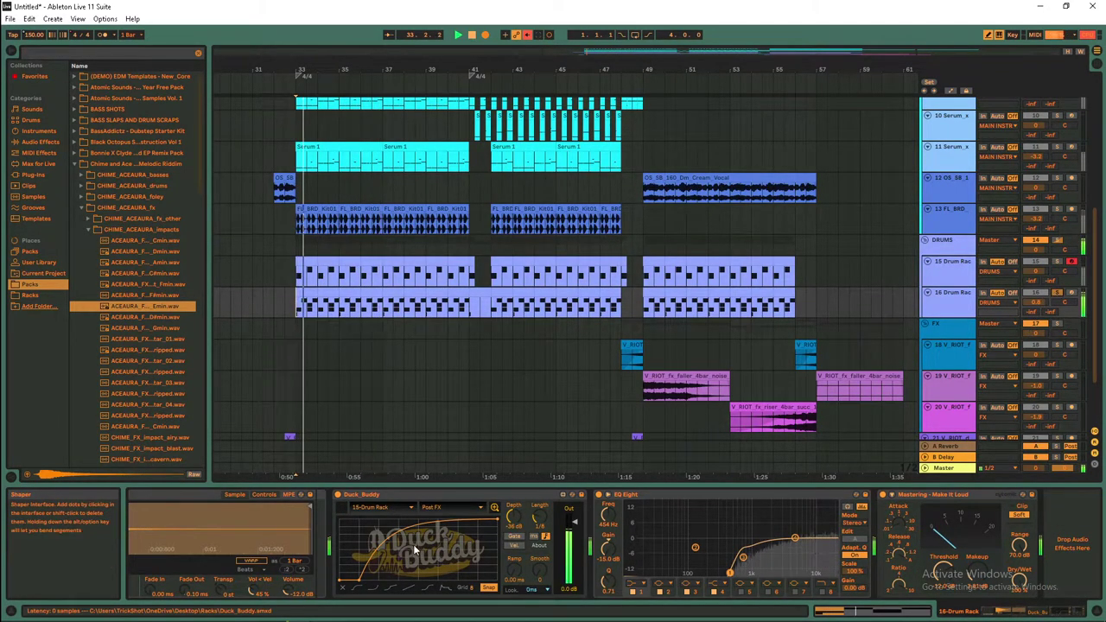
- Examine the CHIME open hat winter, open hat glossy and crash bright samples in track 16's Drum Rack
left_click(1034, 611)
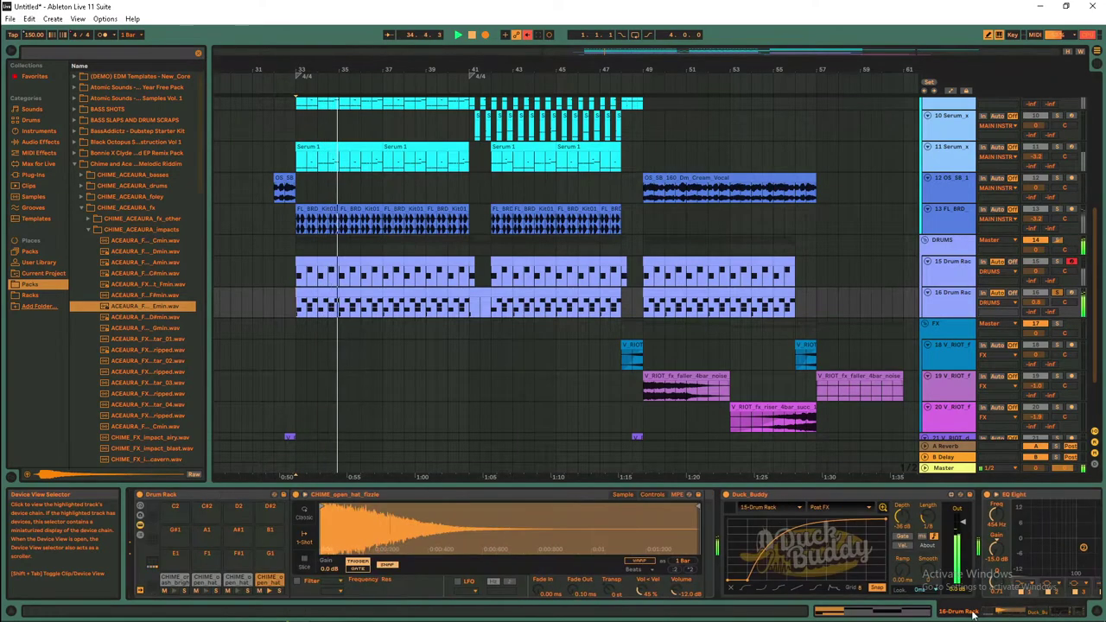
left_click(237, 579)
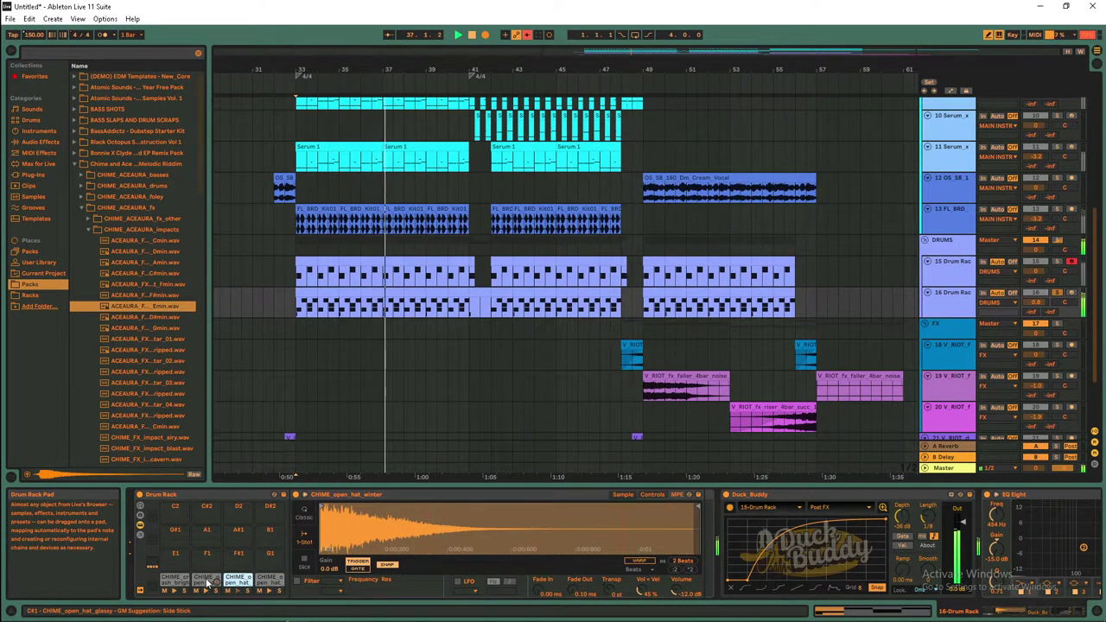
left_click(206, 581)
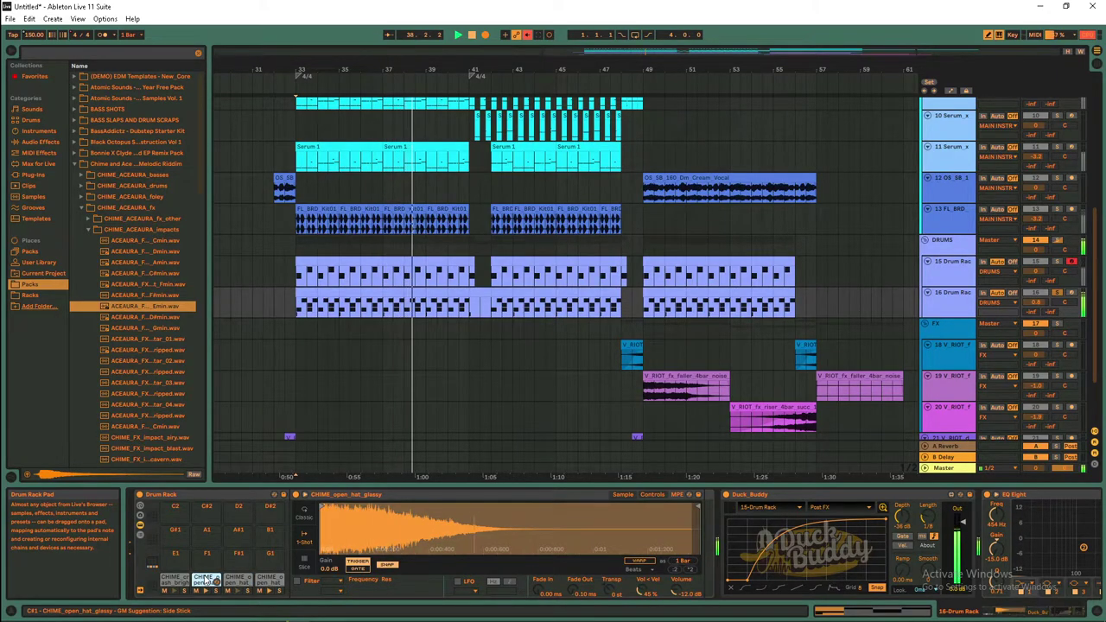
left_click(179, 579)
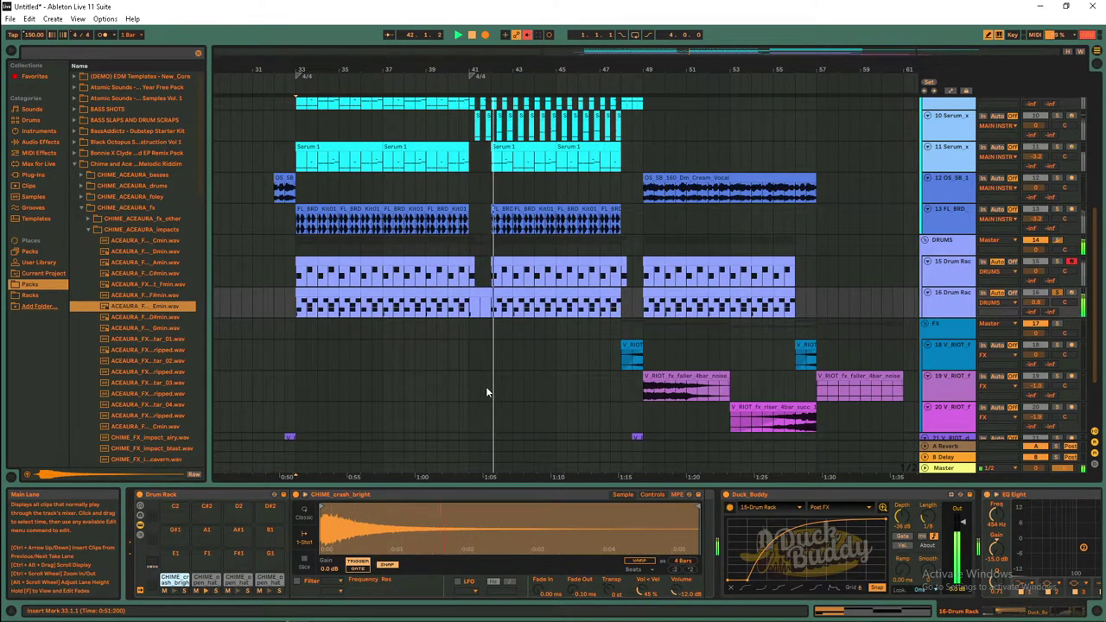
- Solo the riser on track 18 and the drum fill on track 21 one at a time, listening to the clips before bar 49
scroll(484, 387, "down", 3)
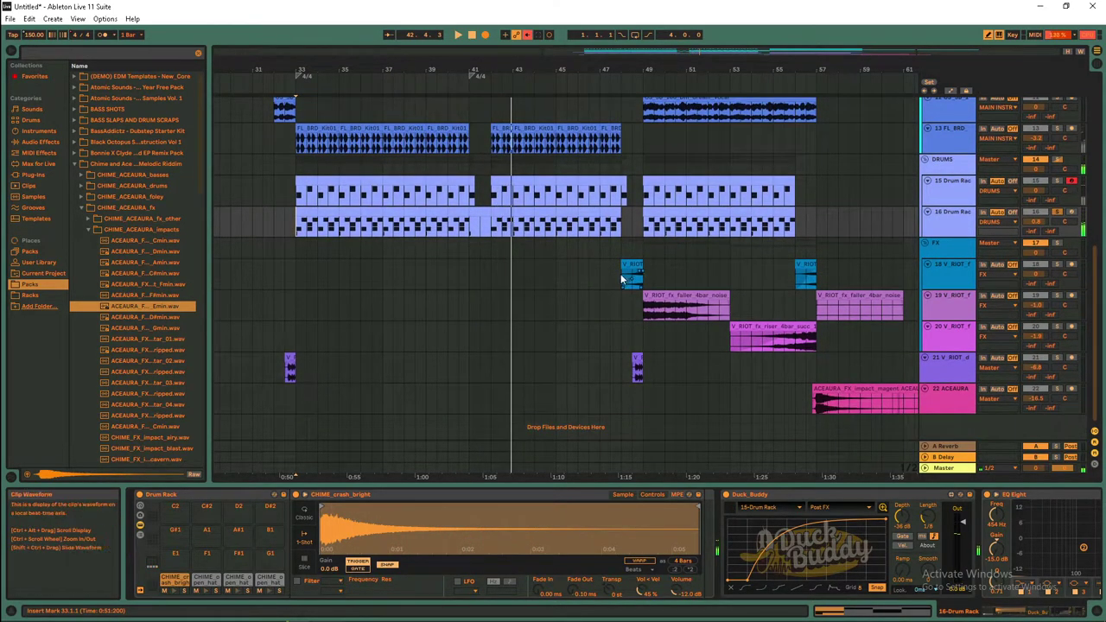
left_click(620, 273)
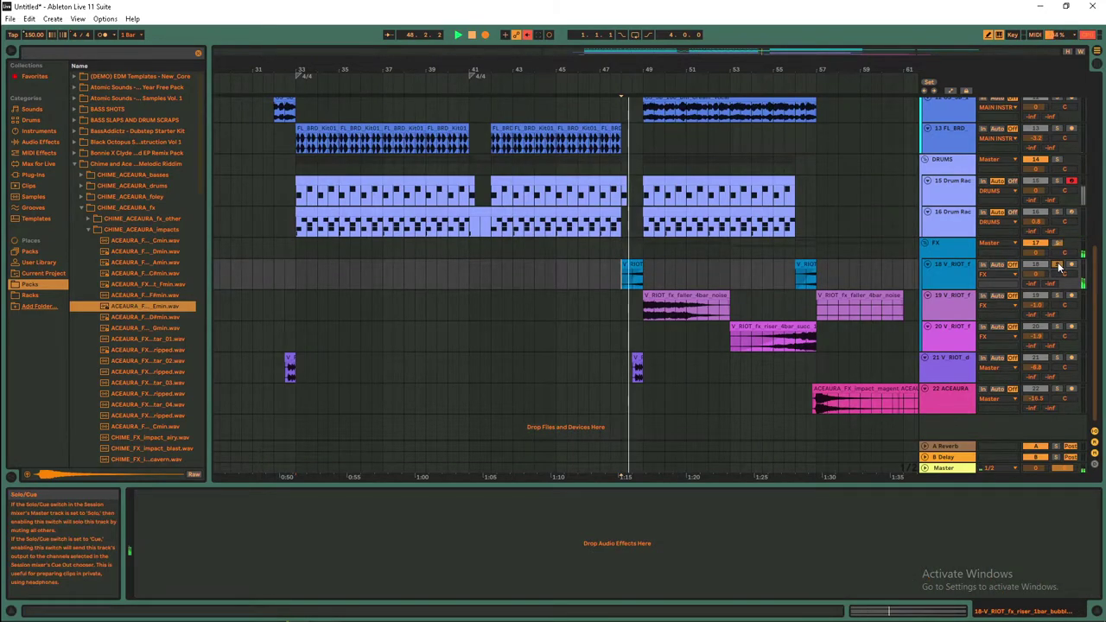
left_click(636, 372)
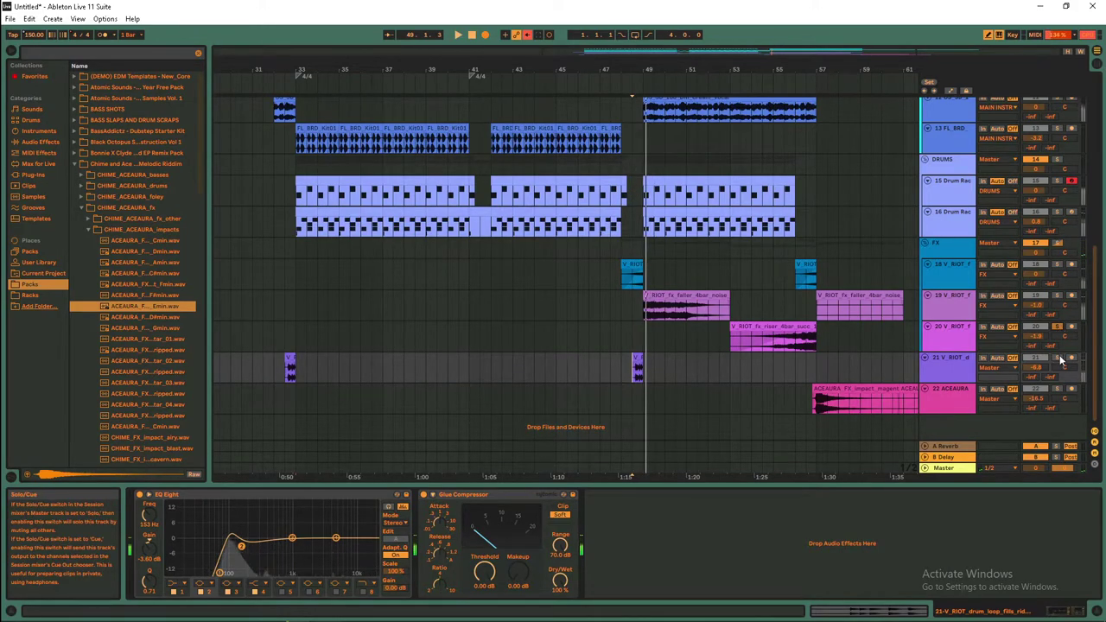
- Solo the faller on track 19, the riser on track 20 and the ACEAURA impact on track 22 in turn, listening from each clip's start
left_click(646, 311)
key("space")
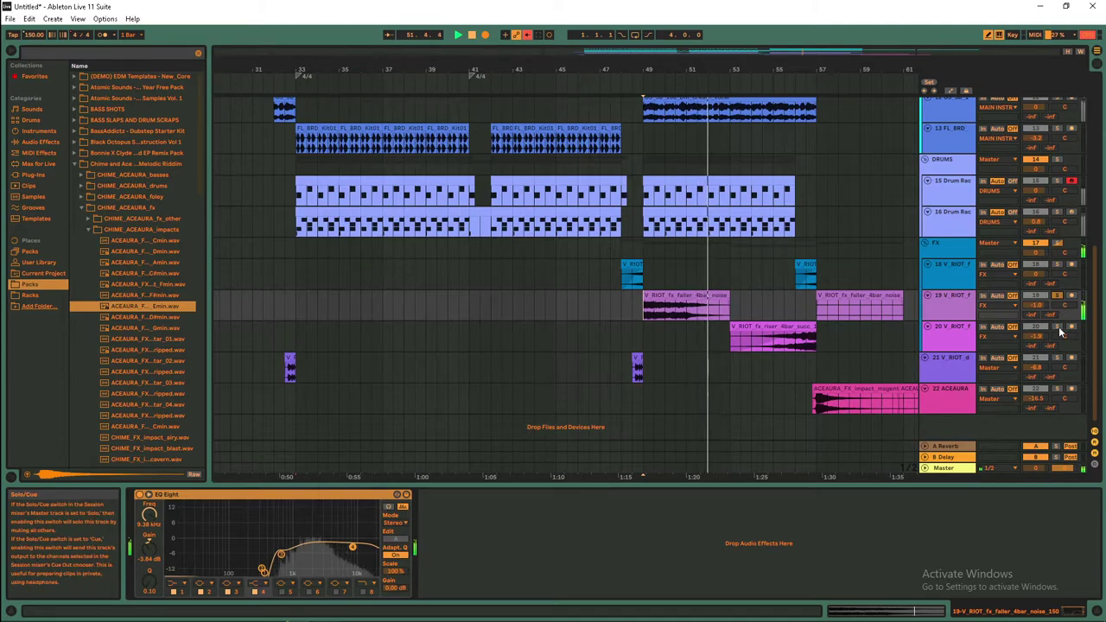
left_click(731, 343)
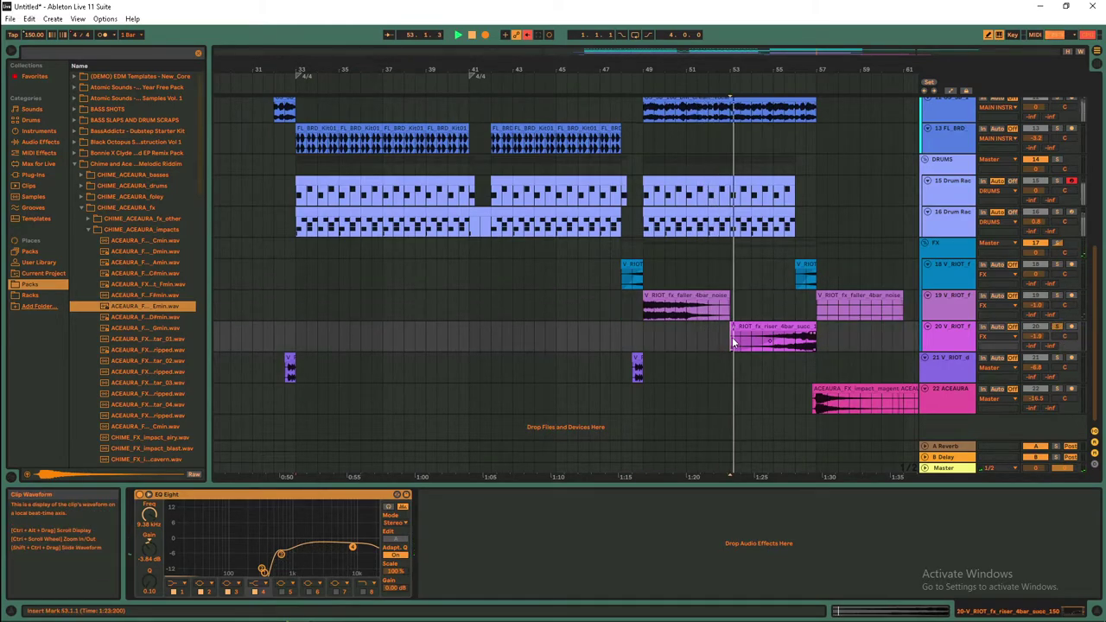
left_click(816, 401)
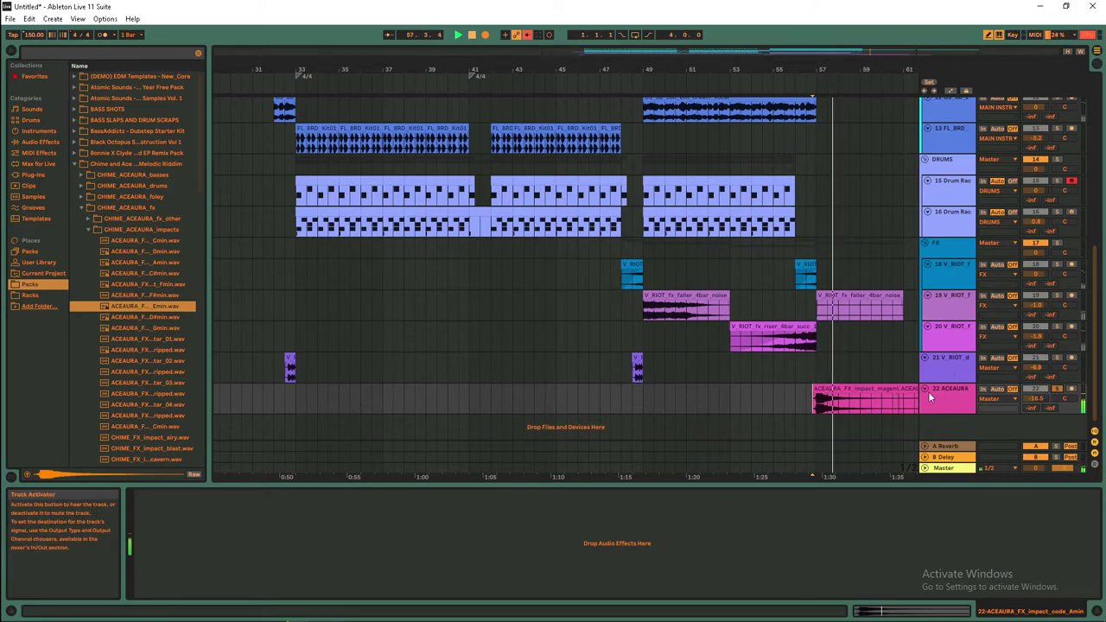
- Stop playback and place the insert marker at bar 33 with the arrangement's instrument tracks in view
scroll(830, 375, "down", 3, "ctrl")
scroll(773, 369, "up", 2)
scroll(675, 342, "up", 5)
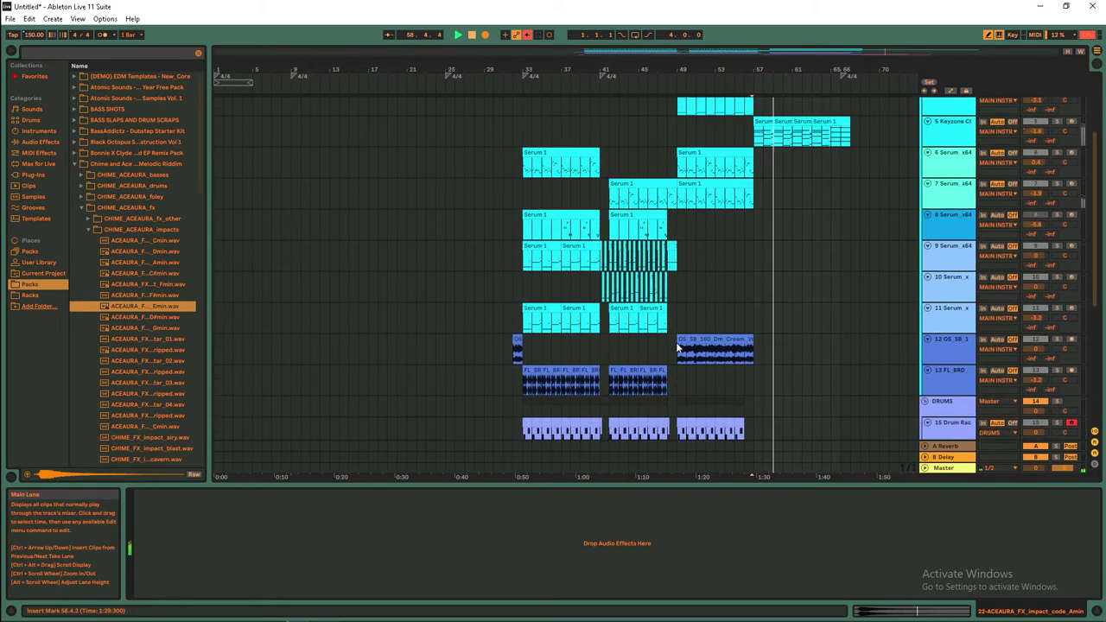
left_click(516, 272)
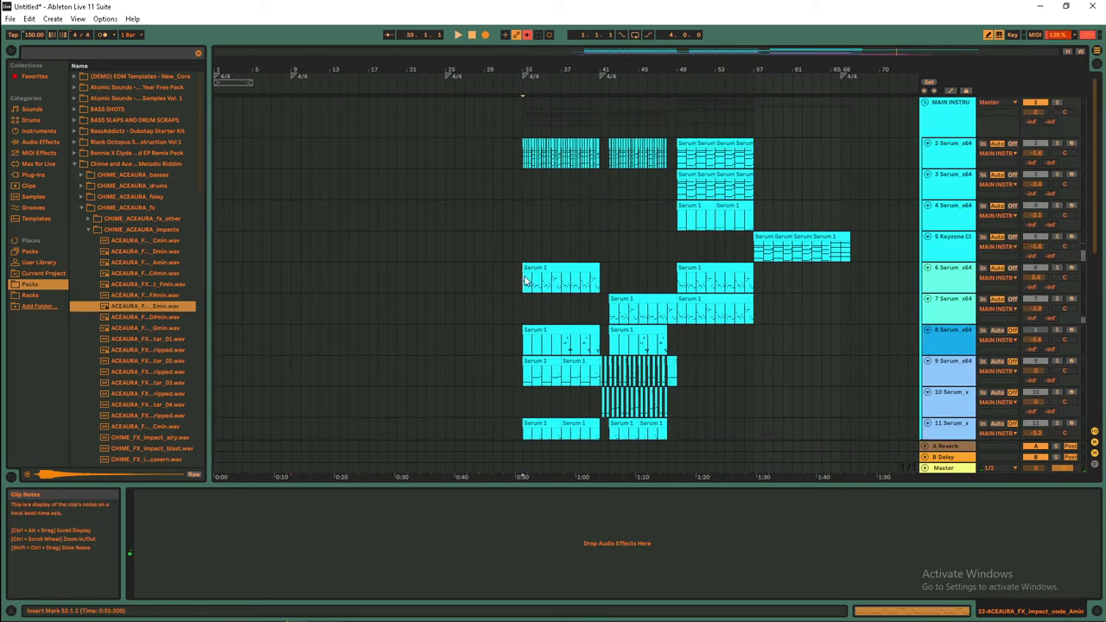